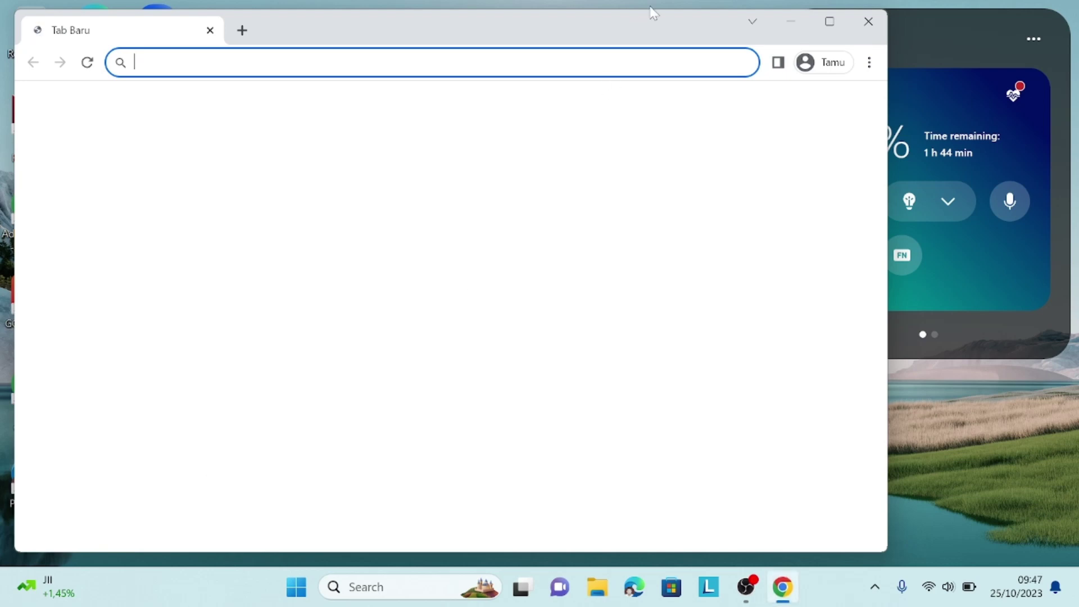
# Maximize the Chrome guest window so the new tab fills the screen
pyautogui.click(829, 22)
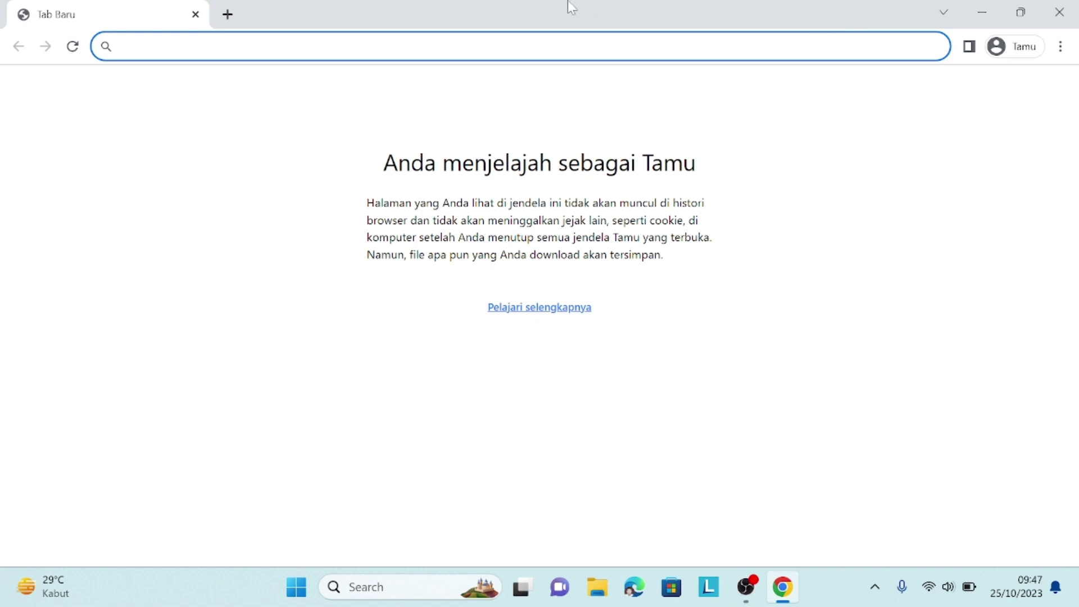
# Search Google for 'freepik'
pyautogui.write('free')
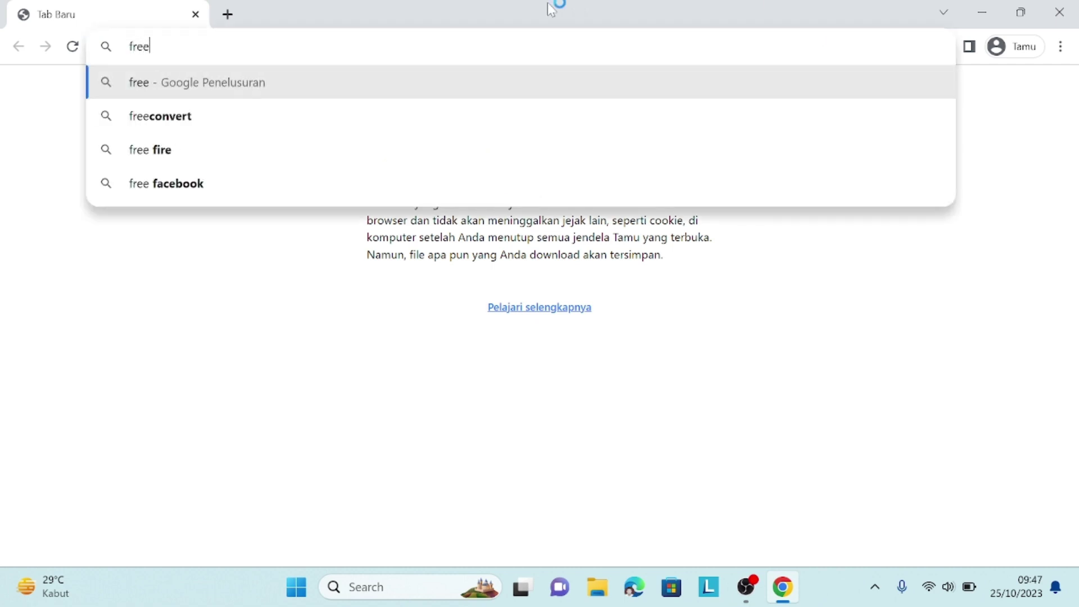
pyautogui.write('o')
pyautogui.press('BackSpace')
pyautogui.write('pi')
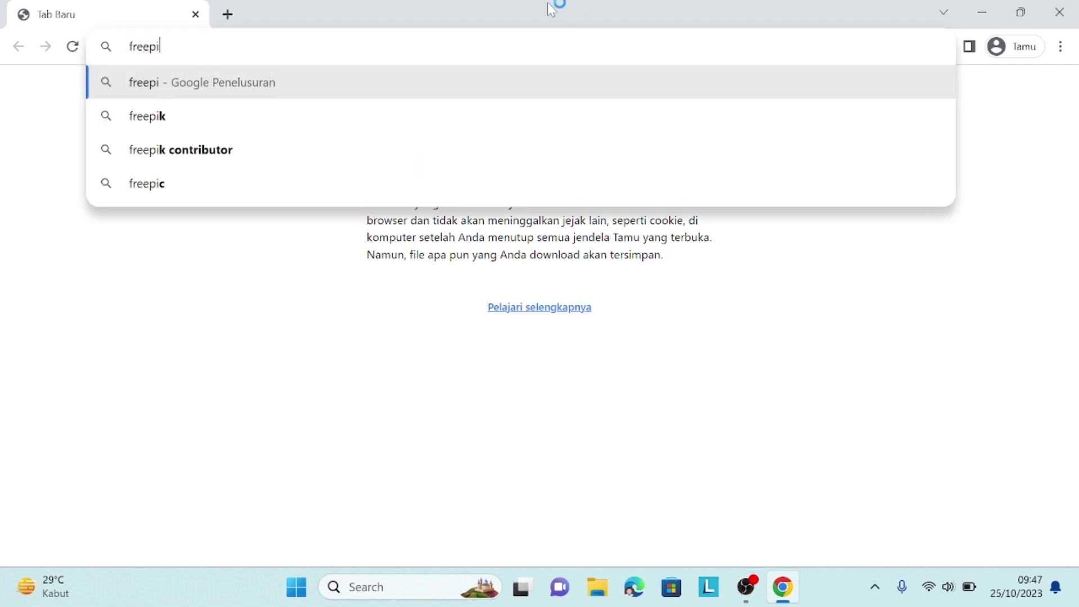
pyautogui.write('k')
pyautogui.press('Return')
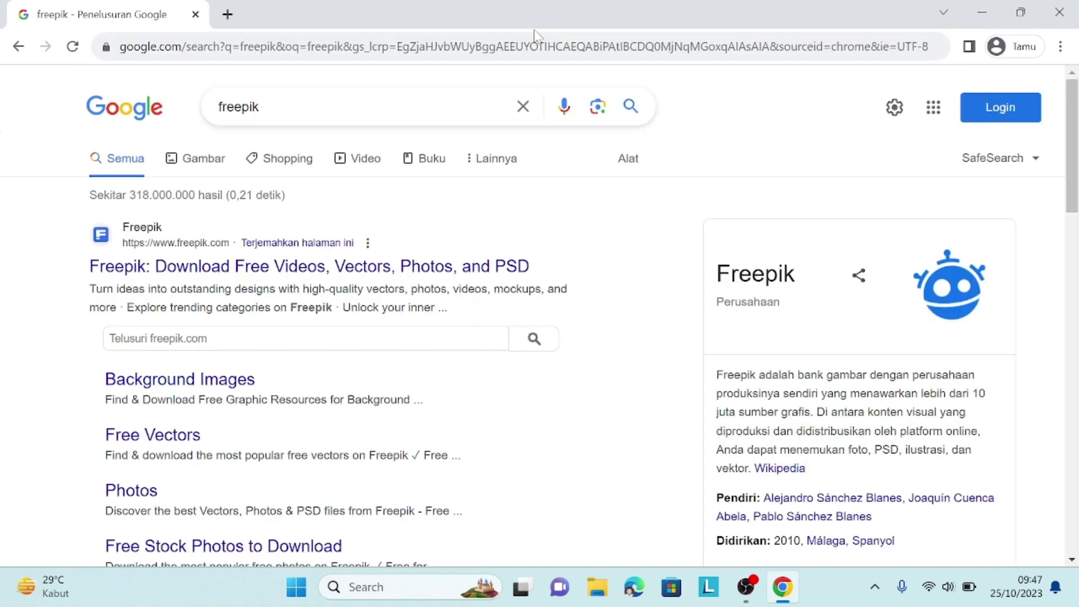
# Open the Freepik website from the Google results
pyautogui.click(339, 276)
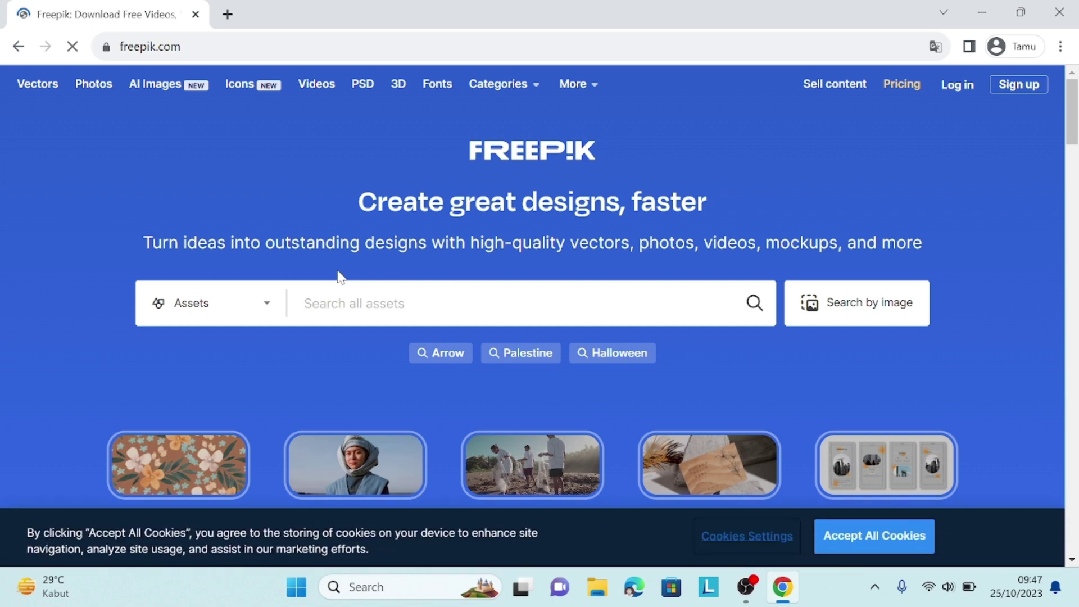
pyautogui.click(236, 306)
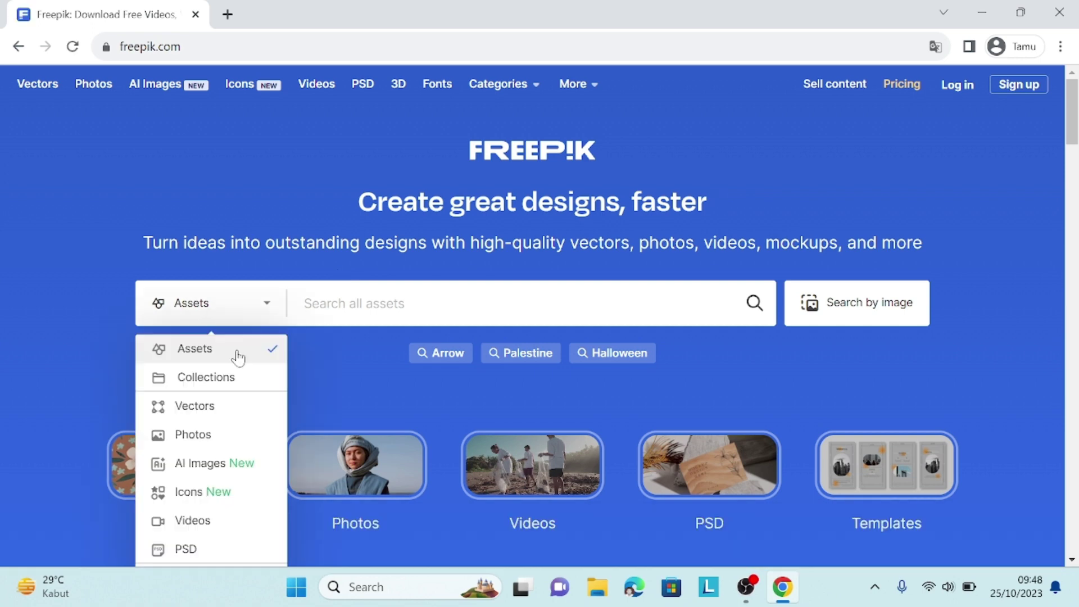
pyautogui.click(267, 306)
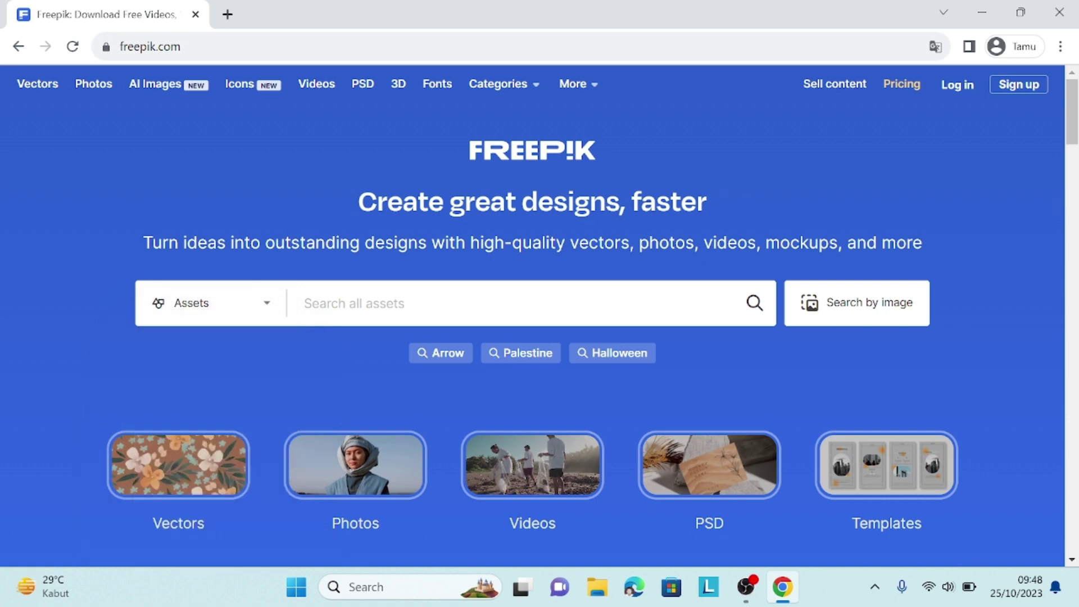
# Search Freepik's assets for 'Animal' and browse the results
pyautogui.click(370, 307)
pyautogui.write('Ani')
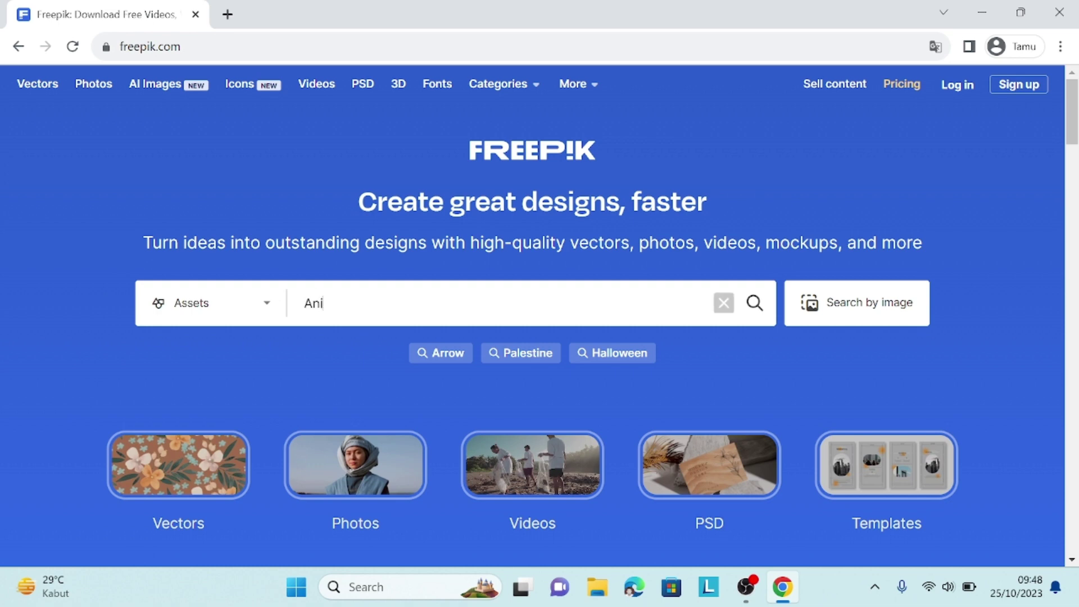
pyautogui.write('mal')
pyautogui.click(753, 304)
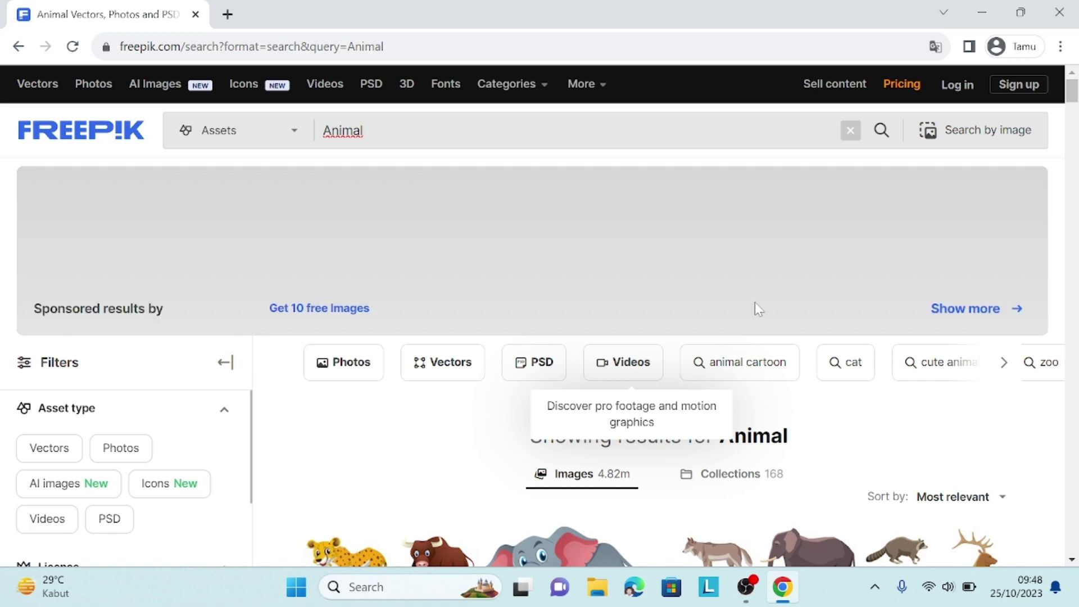
pyautogui.scroll(-1, 754, 308)
pyautogui.scroll(-1, 754, 308)
pyautogui.scroll(-2, 754, 308)
# Restrict the Animal results to free assets
pyautogui.click(40, 390)
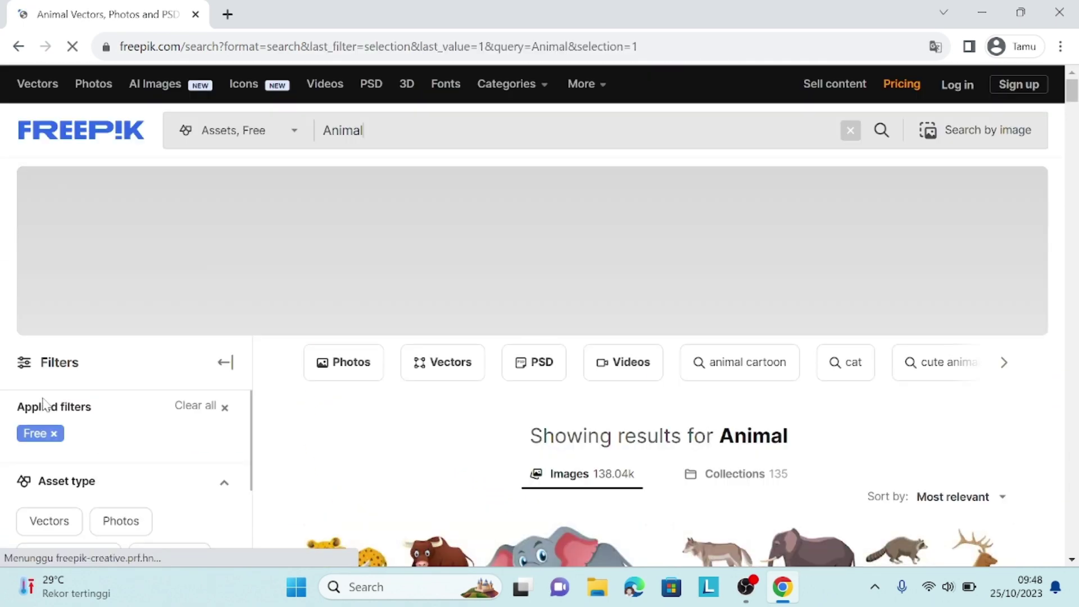
pyautogui.scroll(-1, 81, 410)
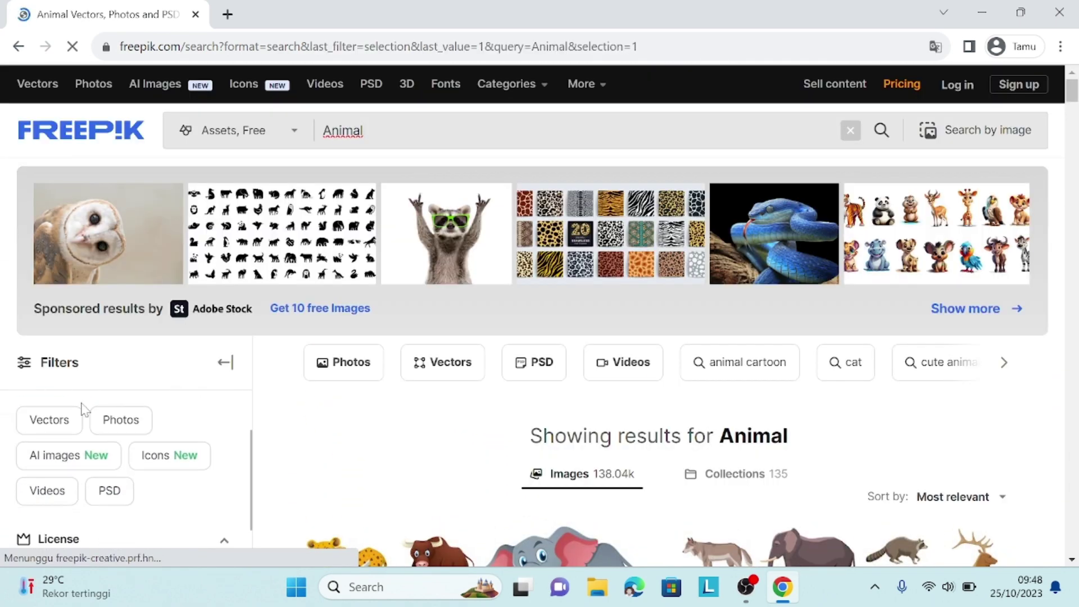
pyautogui.scroll(-1, 82, 410)
pyautogui.scroll(-1, 81, 409)
pyautogui.scroll(-1, 83, 409)
pyautogui.scroll(-2, 83, 409)
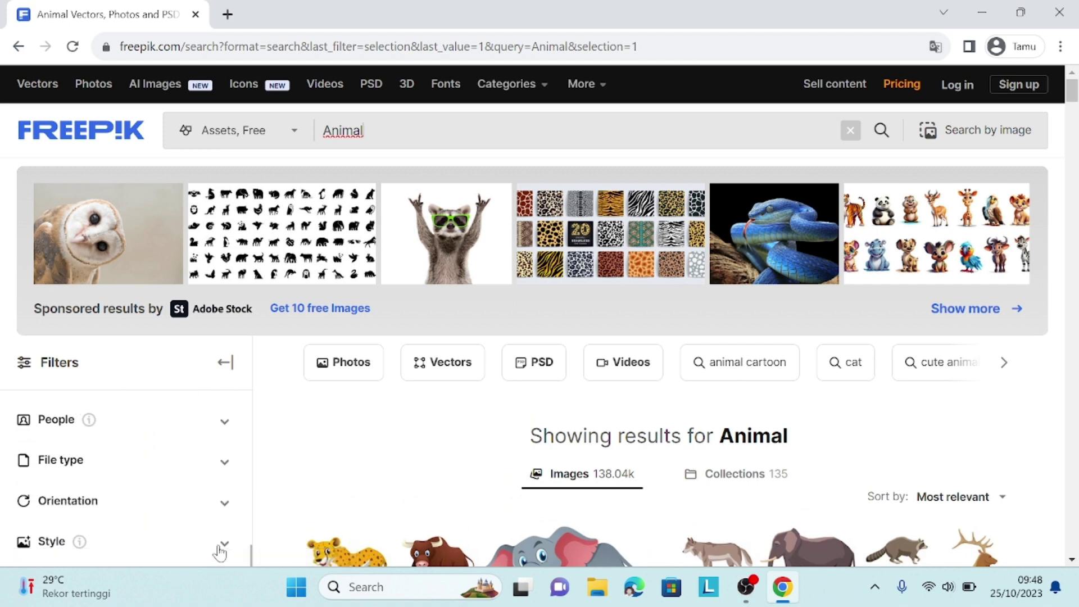
# Apply the 3D style filter to the Animal results
pyautogui.click(196, 540)
pyautogui.scroll(-1, 196, 538)
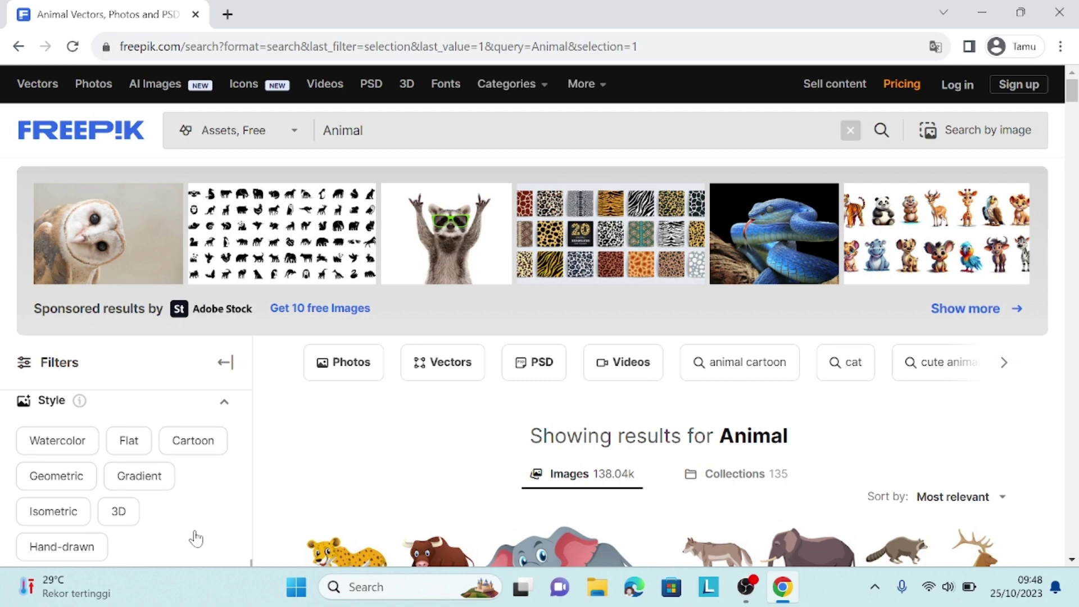
pyautogui.click(119, 511)
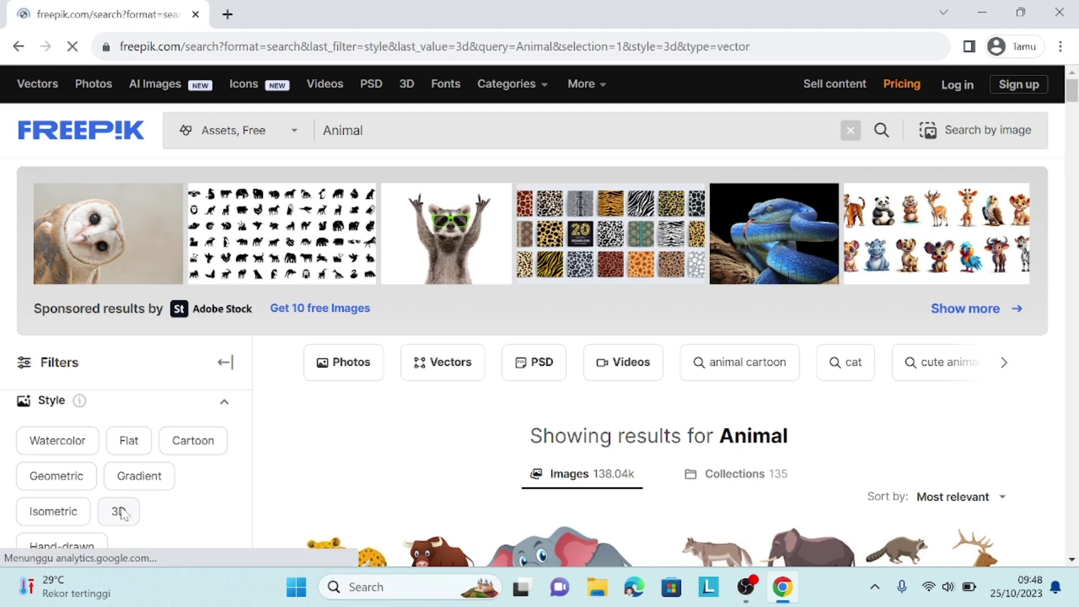
# Scroll through the filtered results to find the realistic underwater shark illustration
pyautogui.scroll(-1, 416, 482)
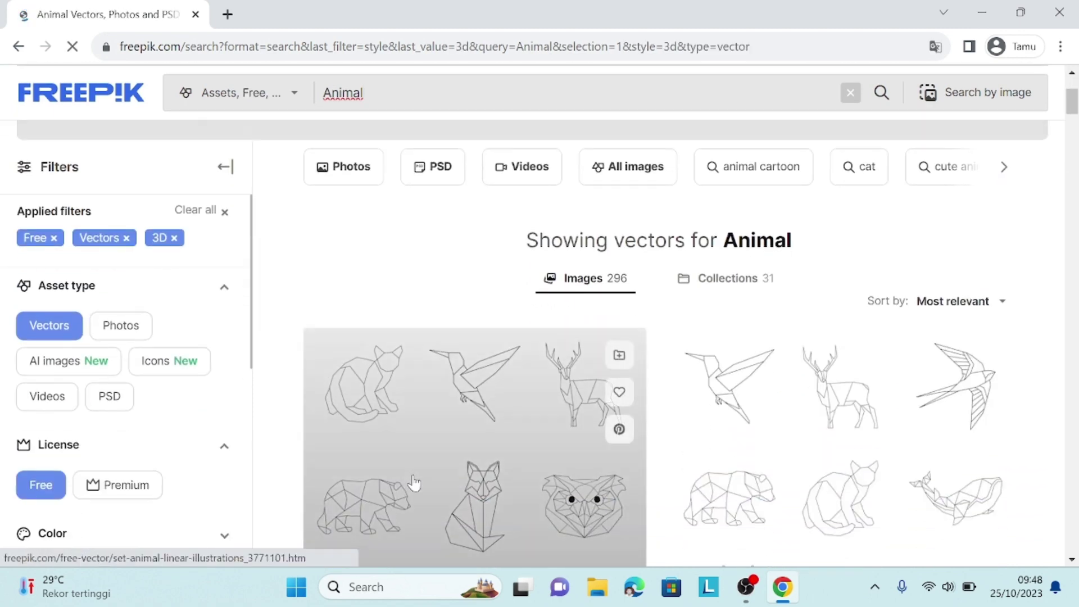
pyautogui.scroll(-2, 416, 482)
pyautogui.scroll(-1, 414, 482)
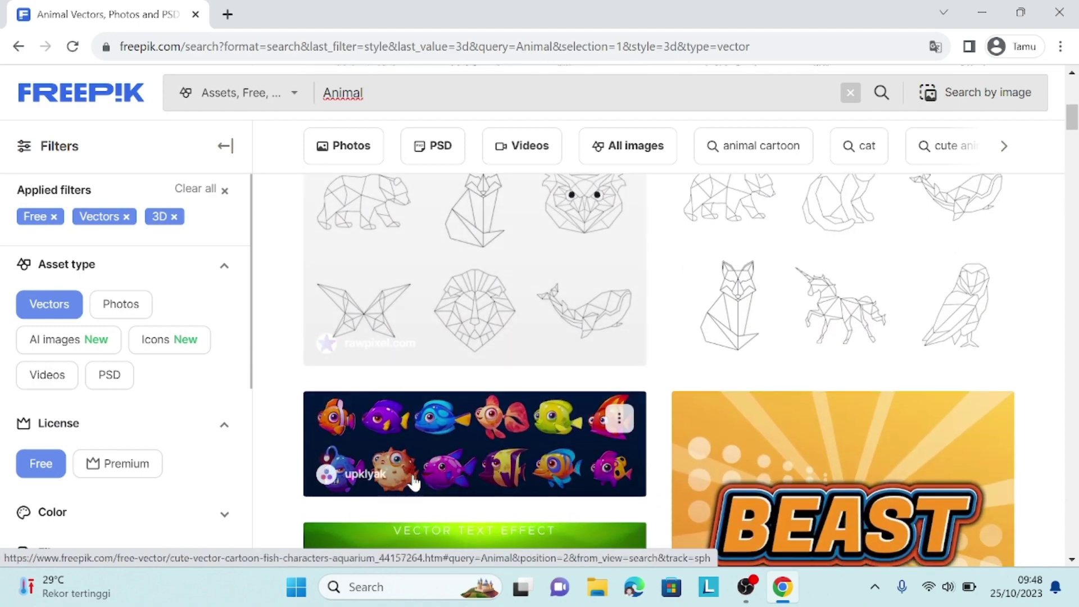
pyautogui.scroll(-2, 414, 482)
pyautogui.scroll(-1, 414, 482)
pyautogui.scroll(-2, 414, 482)
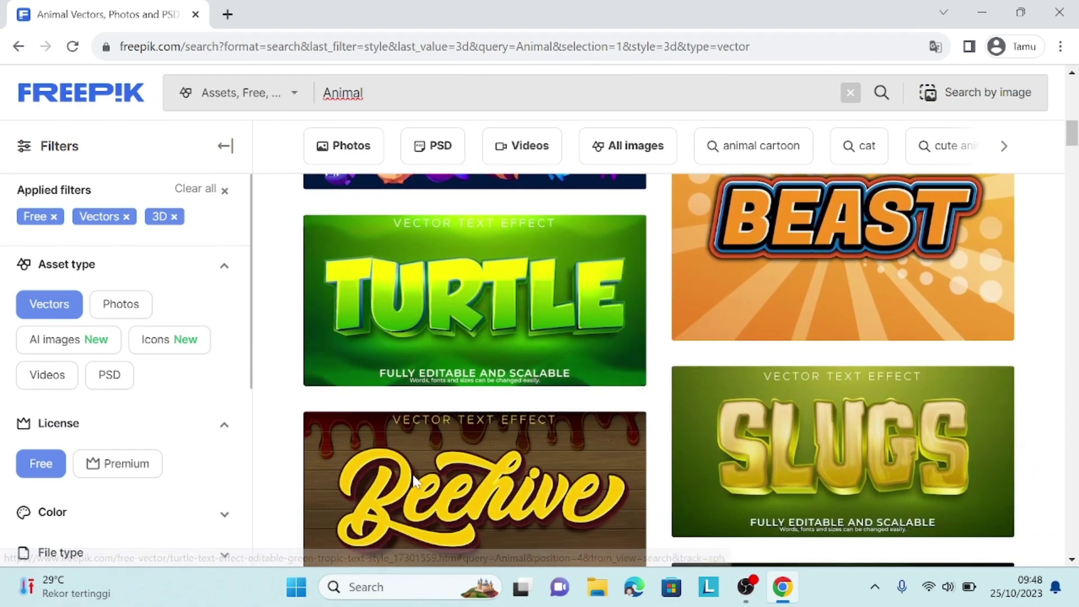
pyautogui.scroll(-3, 414, 482)
pyautogui.scroll(-1, 414, 482)
pyautogui.scroll(-3, 414, 482)
pyautogui.scroll(-3, 414, 482)
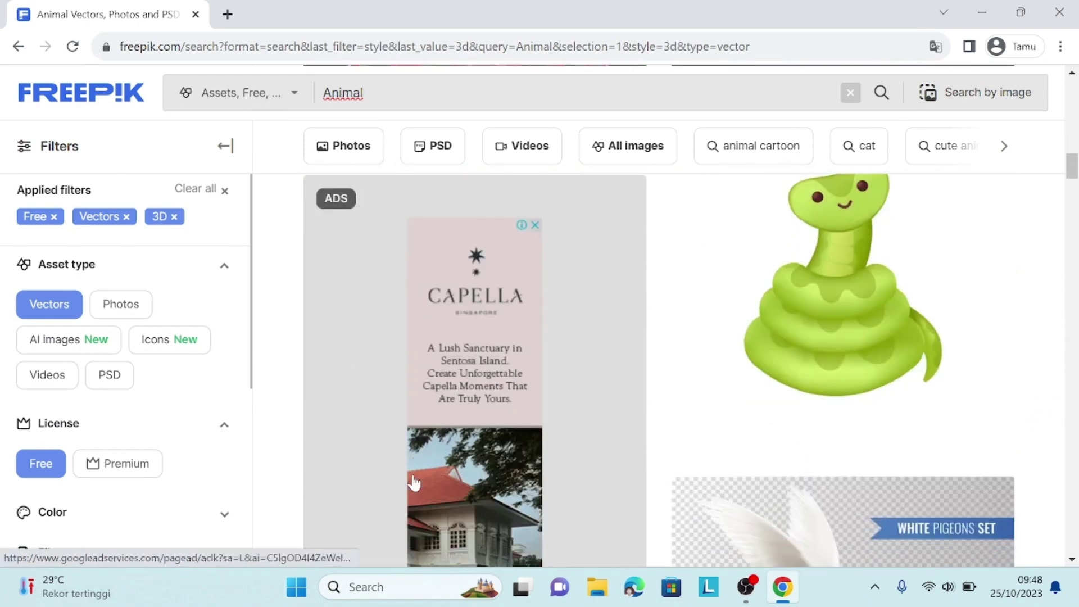
pyautogui.scroll(-5, 414, 482)
pyautogui.scroll(-3, 414, 482)
pyautogui.scroll(-2, 414, 482)
pyautogui.scroll(-2, 414, 482)
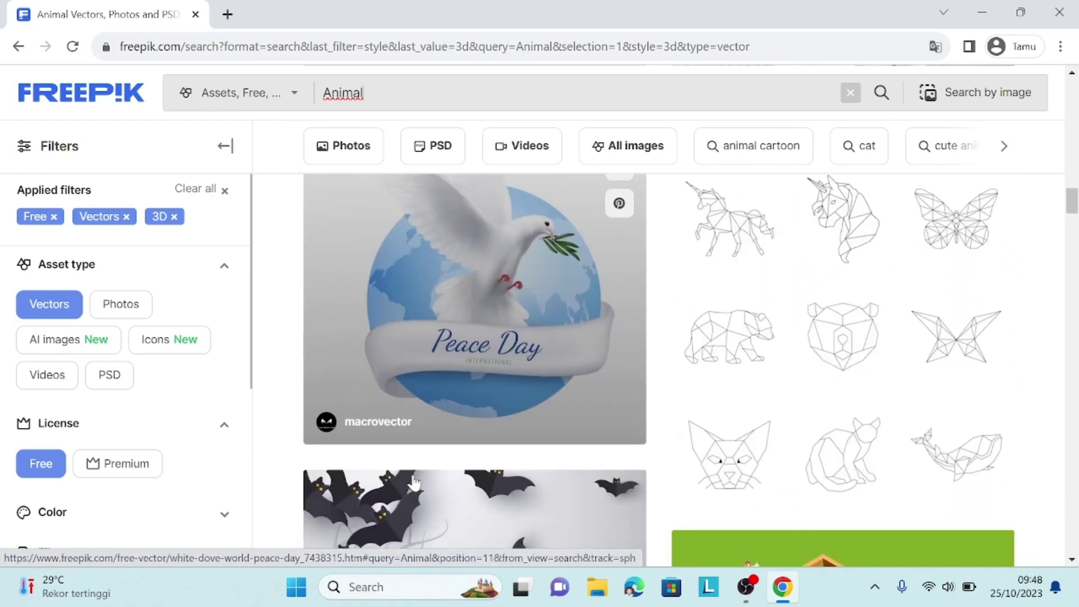
pyautogui.scroll(-1, 414, 482)
pyautogui.scroll(-3, 414, 482)
pyautogui.scroll(3, 414, 482)
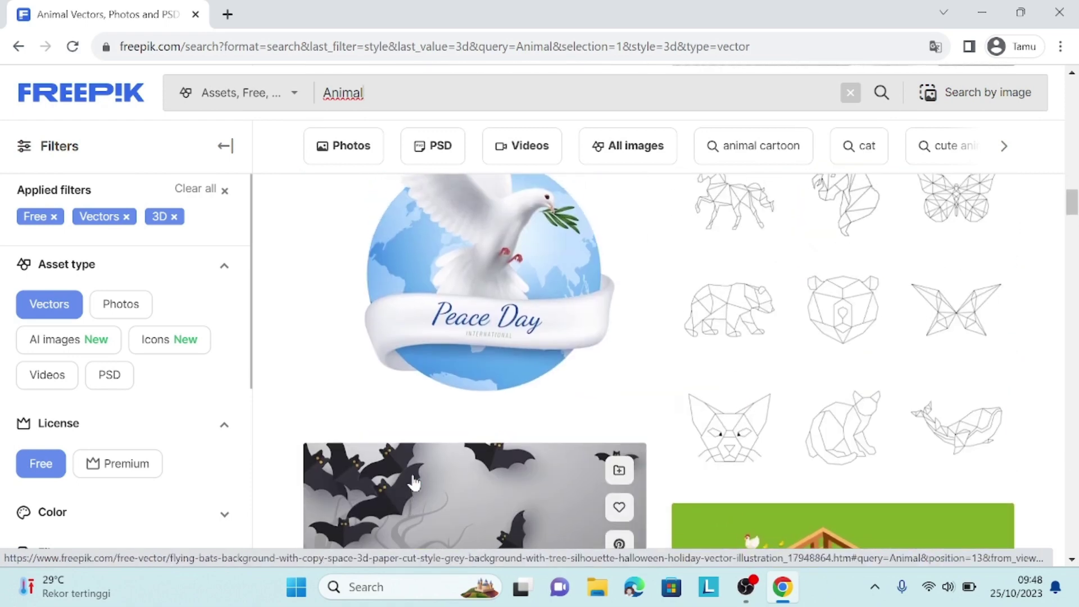
pyautogui.scroll(-3, 414, 482)
pyautogui.scroll(-3, 414, 482)
pyautogui.scroll(-3, 415, 481)
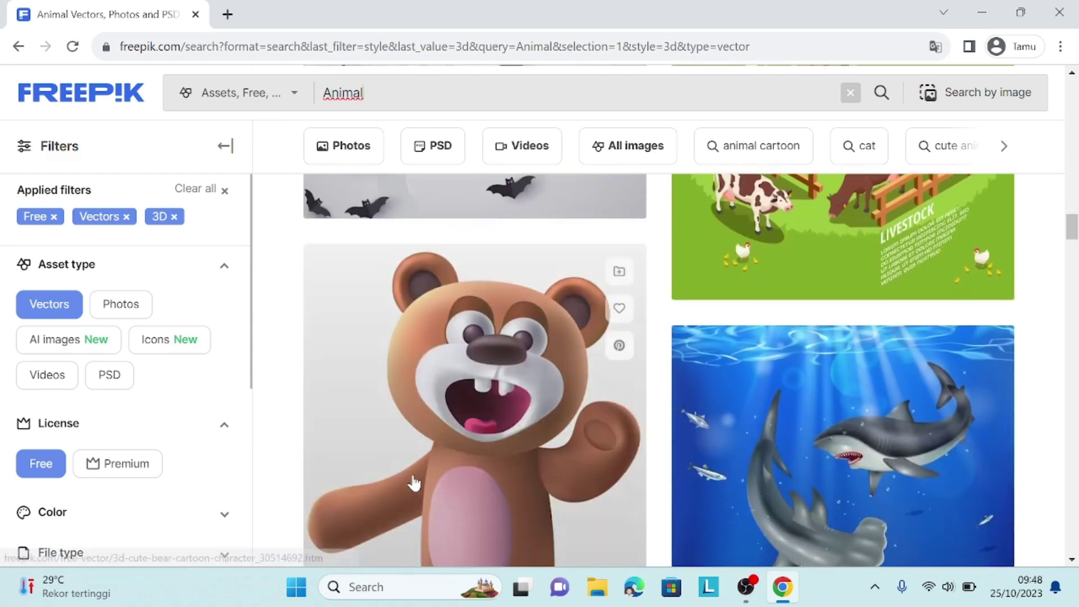
pyautogui.scroll(-1, 414, 481)
pyautogui.scroll(-1, 414, 482)
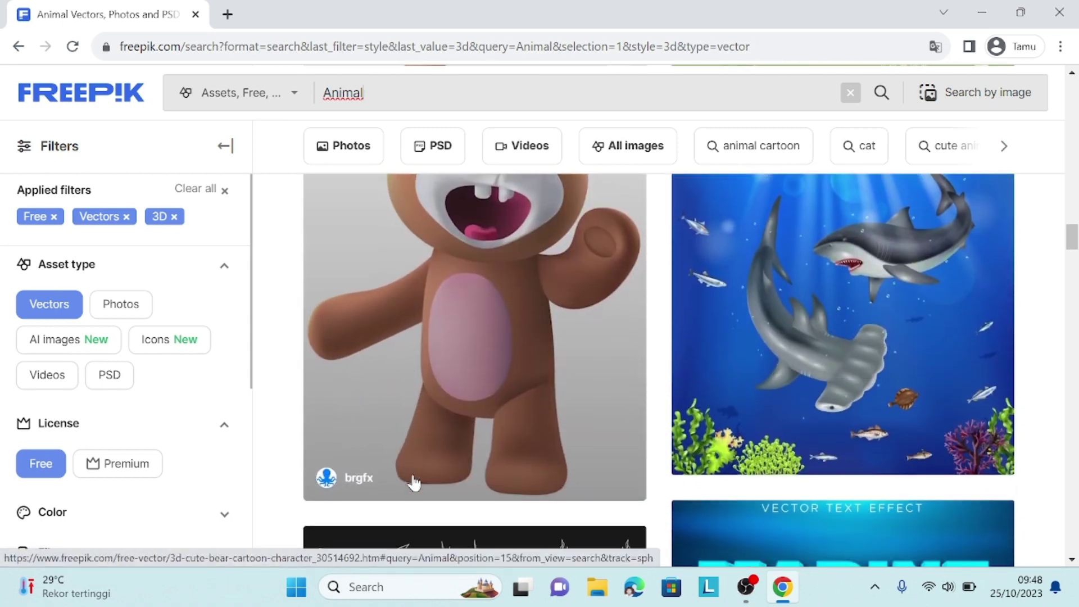
pyautogui.scroll(-1, 414, 482)
pyautogui.scroll(2, 413, 482)
pyautogui.moveTo(794, 416)
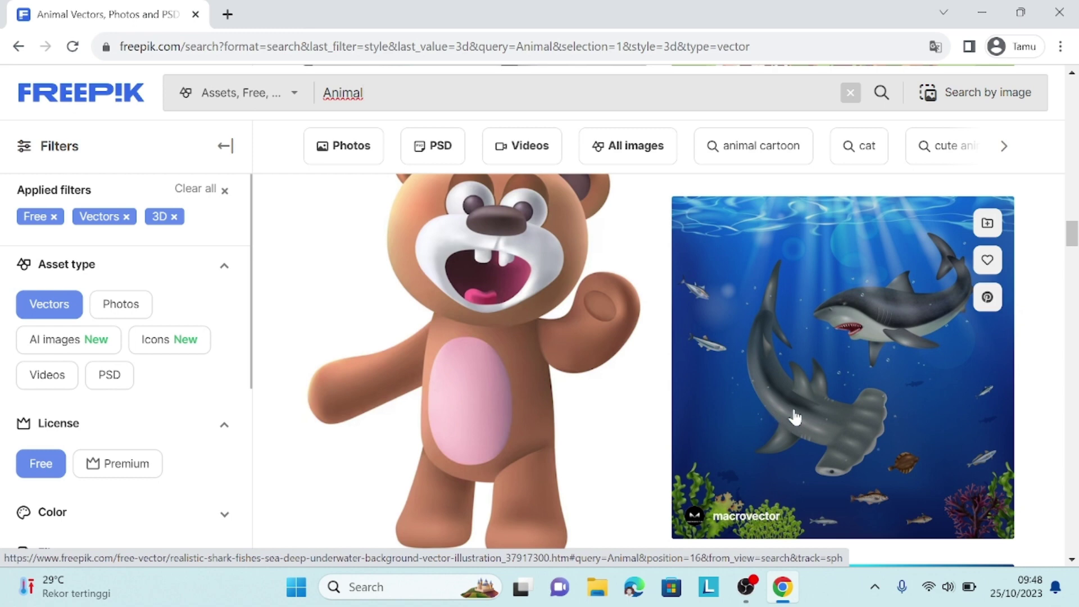
# Download the realistic shark underwater vector as a 9.8 MB zip to Downloads
pyautogui.click(794, 417)
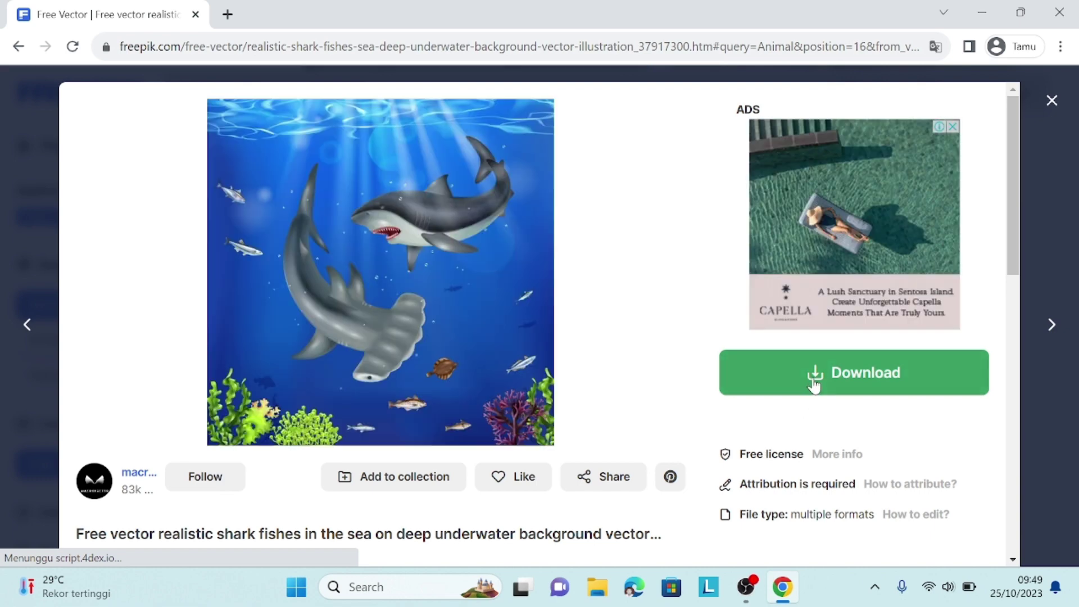
pyautogui.click(814, 386)
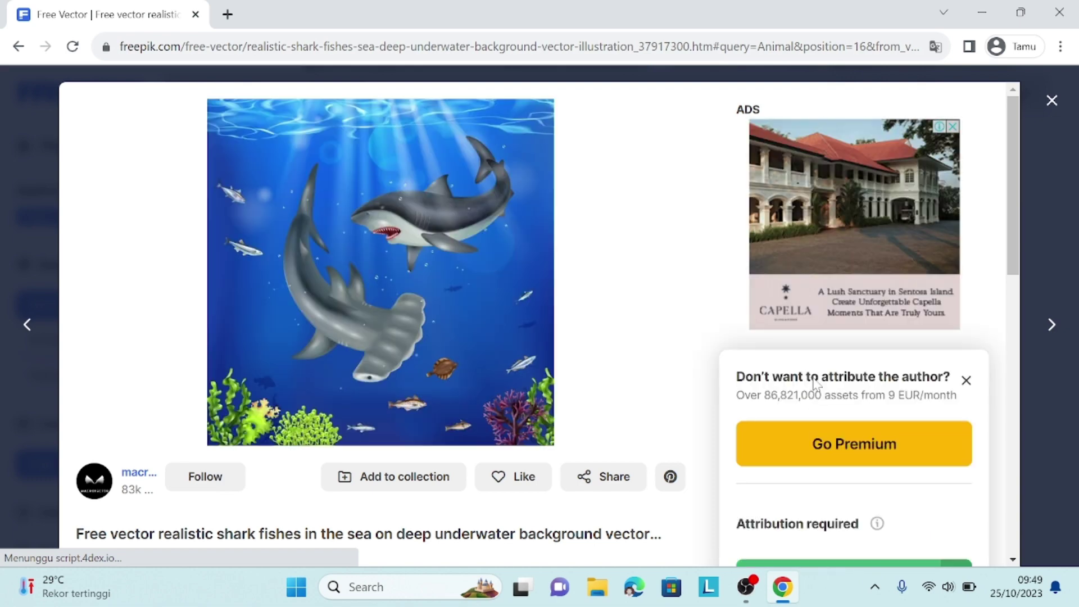
pyautogui.scroll(-2, 815, 383)
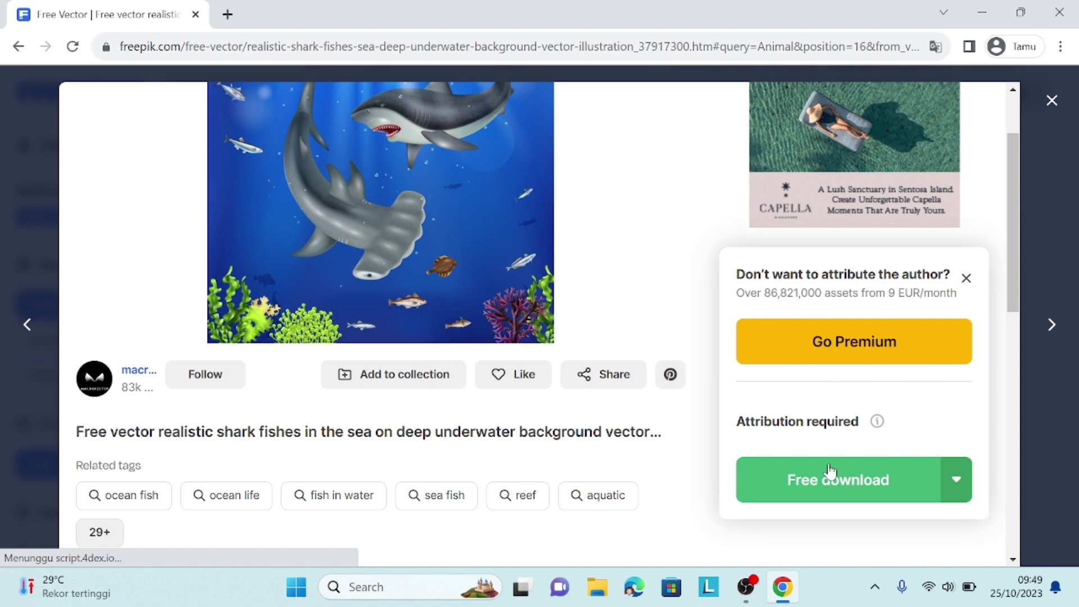
pyautogui.click(826, 489)
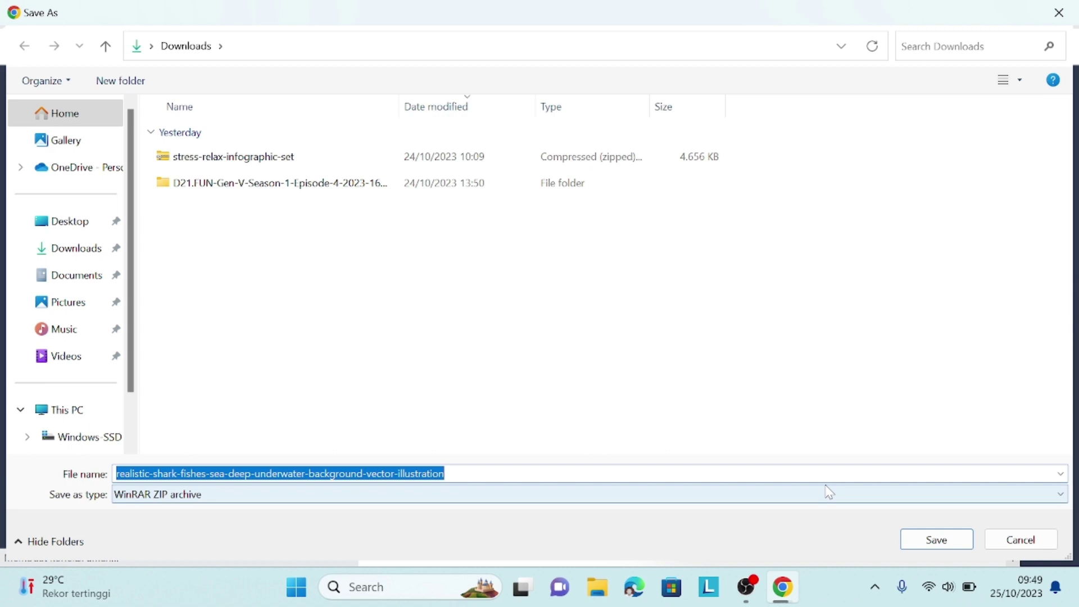
pyautogui.click(936, 539)
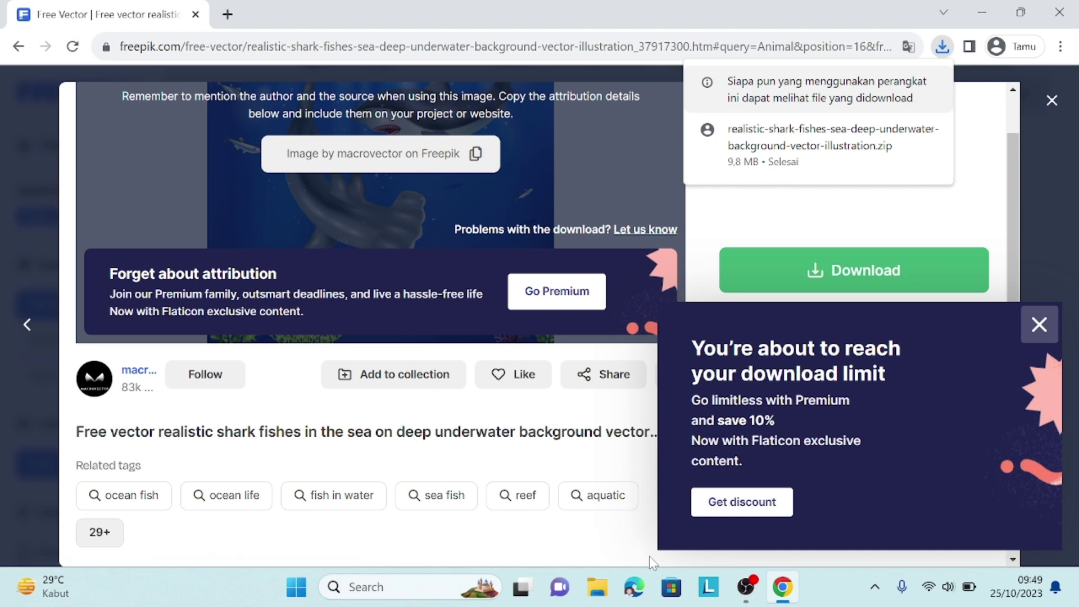
# Extract the shark zip in Downloads into its own folder holding a JPG and EPS
pyautogui.click(600, 588)
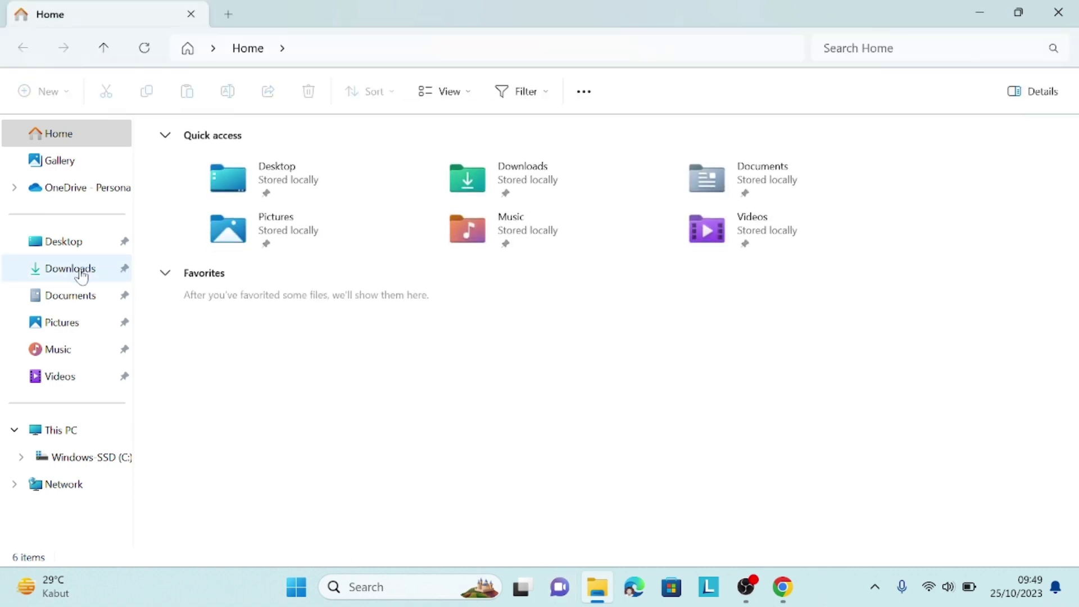
pyautogui.click(82, 274)
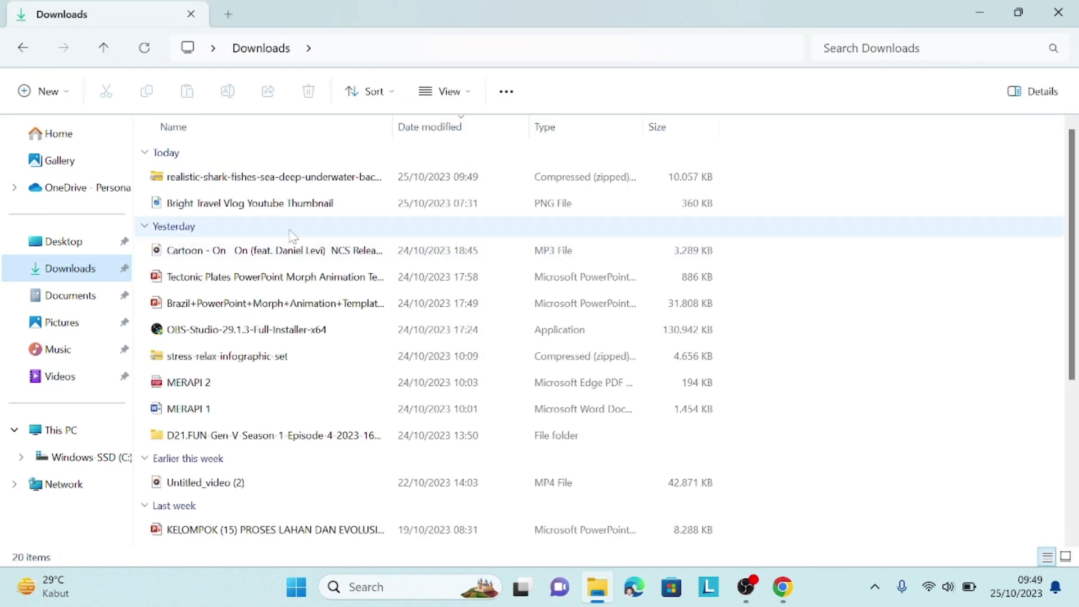
pyautogui.click(433, 182)
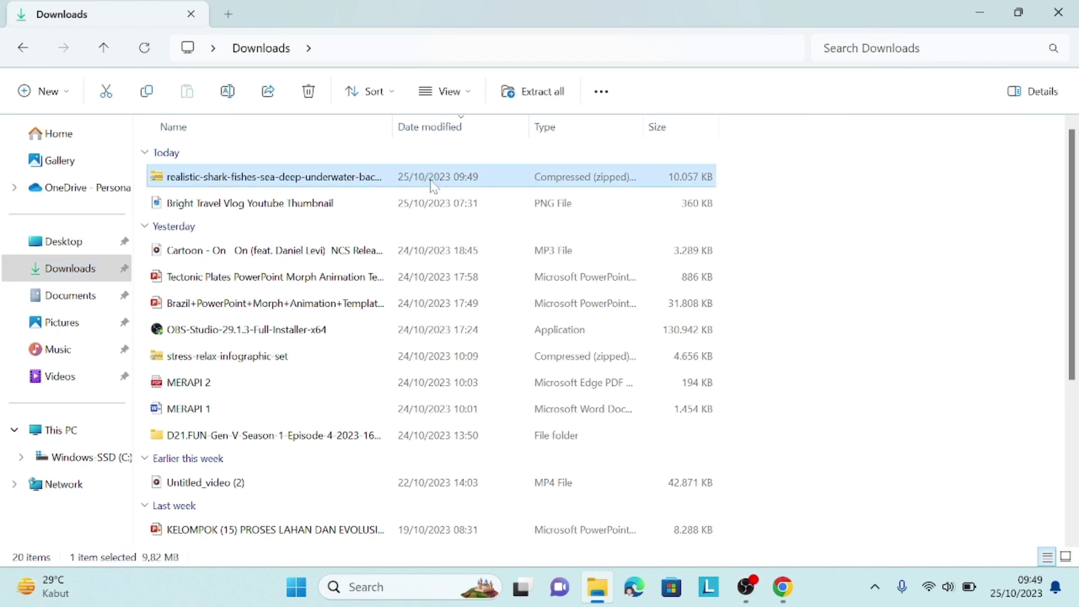
pyautogui.rightClick(433, 183)
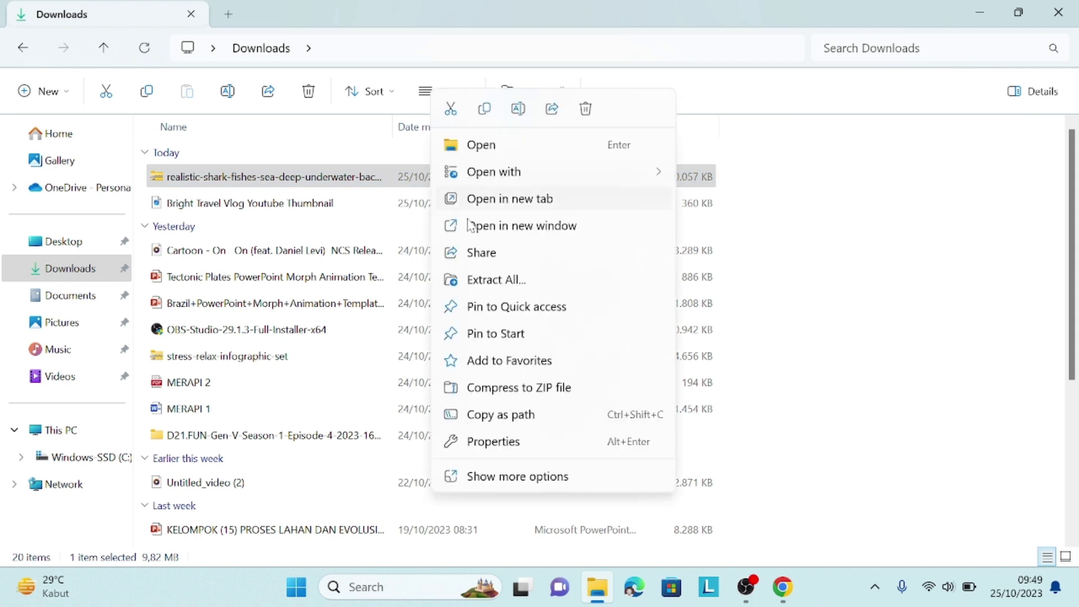
pyautogui.click(494, 281)
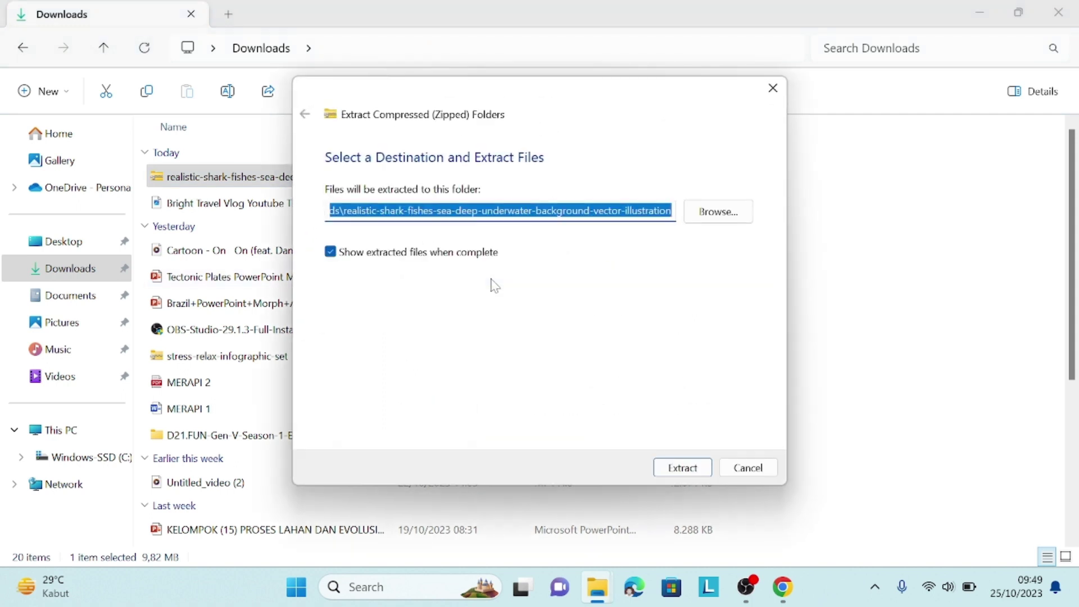
pyautogui.click(684, 472)
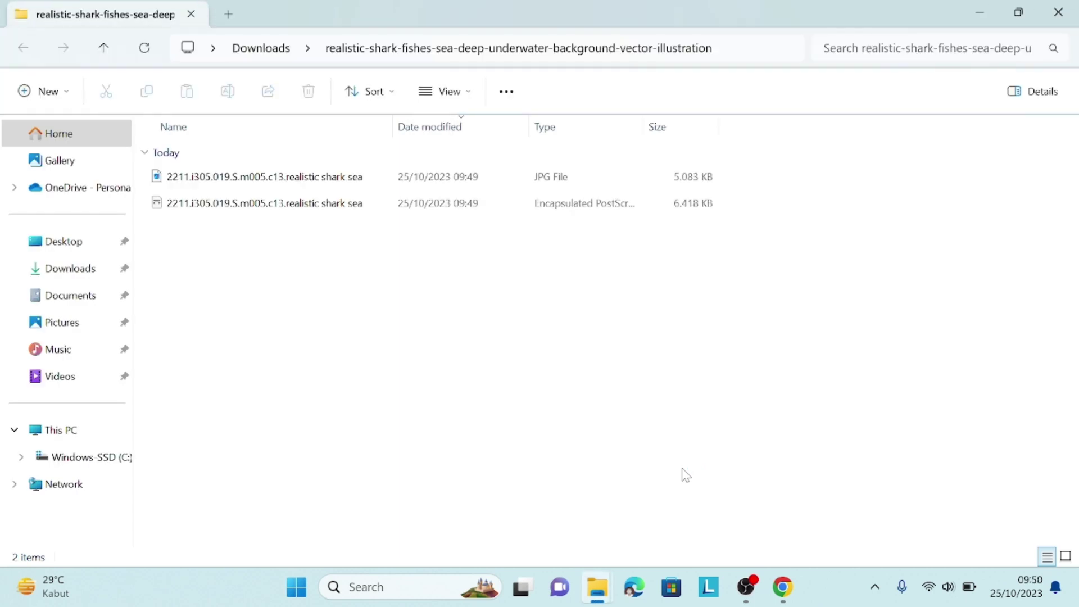
# Select the extracted EPS file and bring up its Open with app list
pyautogui.moveTo(704, 343)
pyautogui.mouseDown()
pyautogui.moveTo(462, 177)
pyautogui.moveTo(425, 172)
pyautogui.mouseUp()
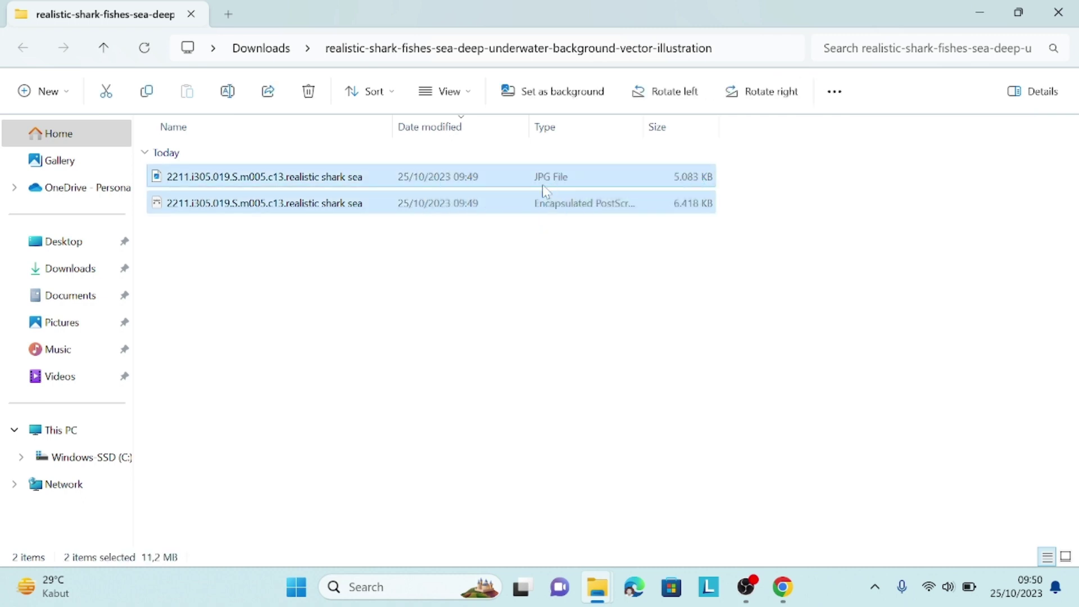
pyautogui.click(630, 338)
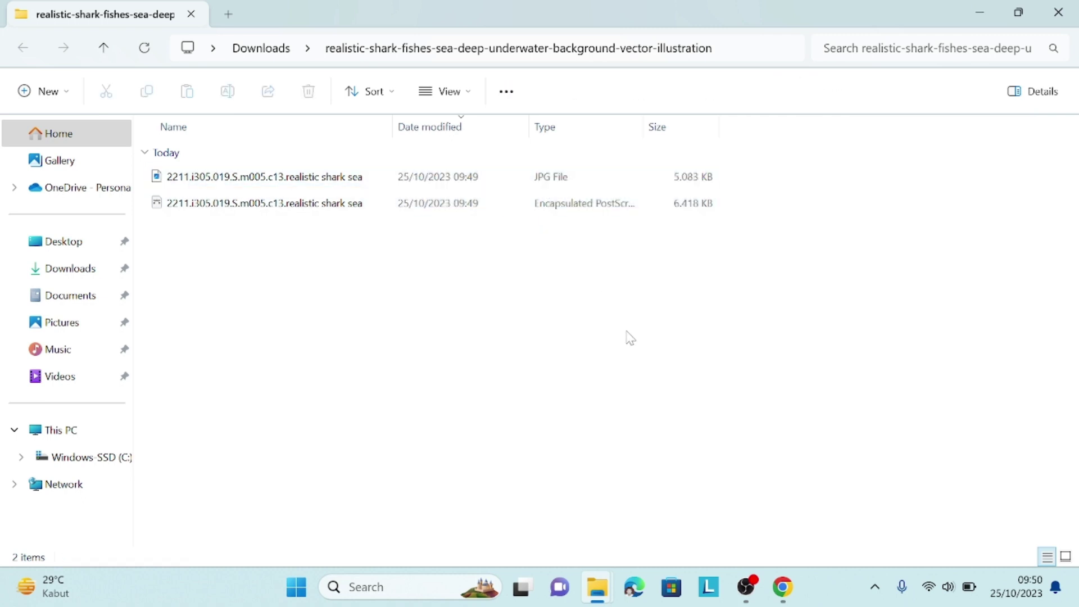
pyautogui.rightClick(510, 213)
pyautogui.click(503, 209)
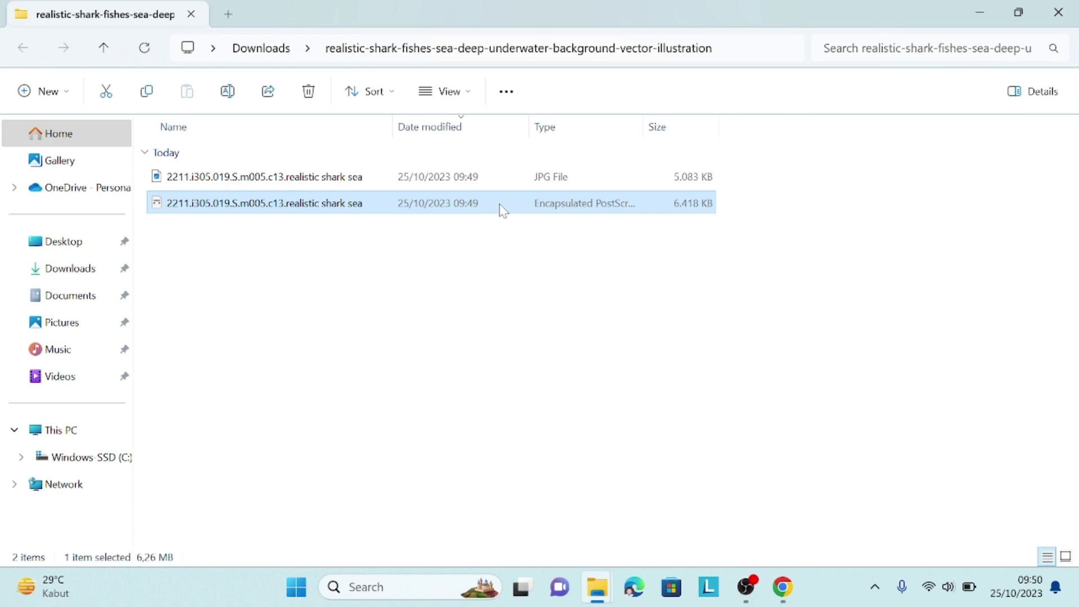
pyautogui.rightClick(503, 211)
pyautogui.moveTo(563, 288)
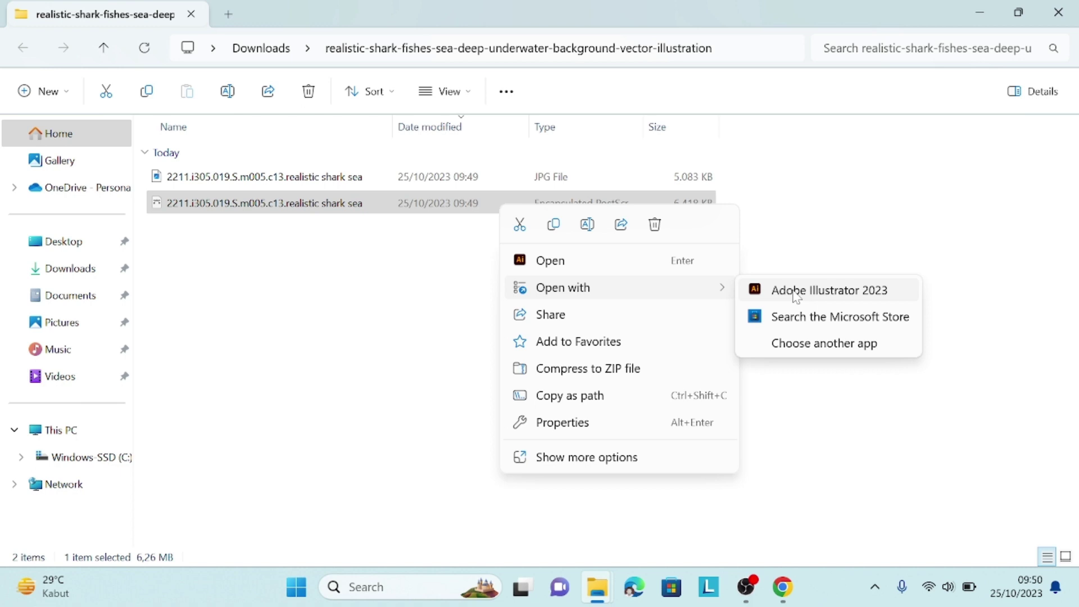
# Open the shark EPS in Illustrator 2023, answering Yes to 9-slice scaling
pyautogui.click(796, 291)
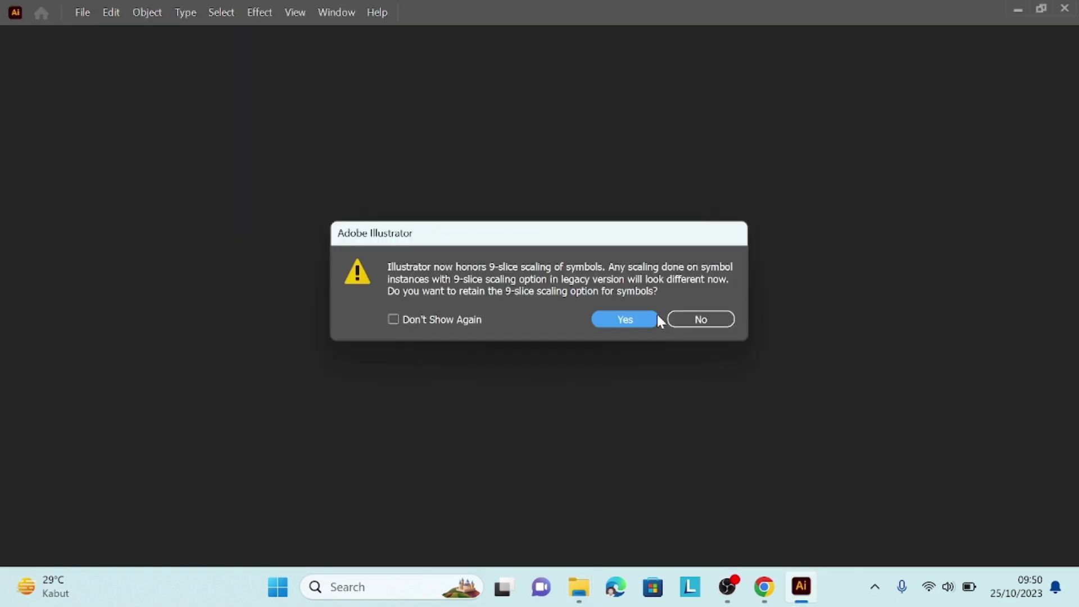
pyautogui.click(632, 322)
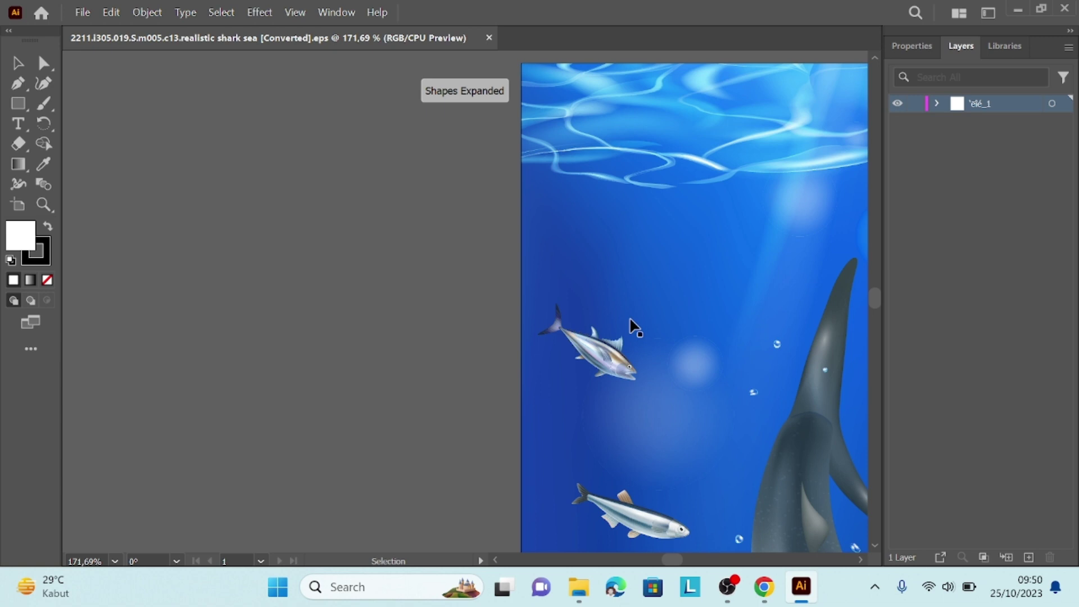
pyautogui.click(631, 320)
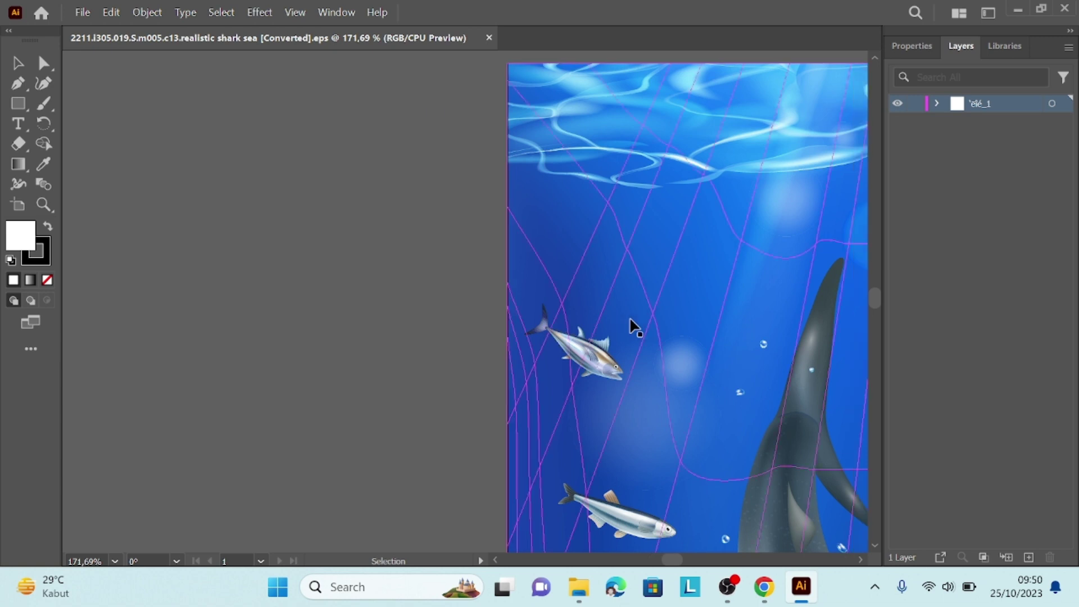
pyautogui.click(460, 329)
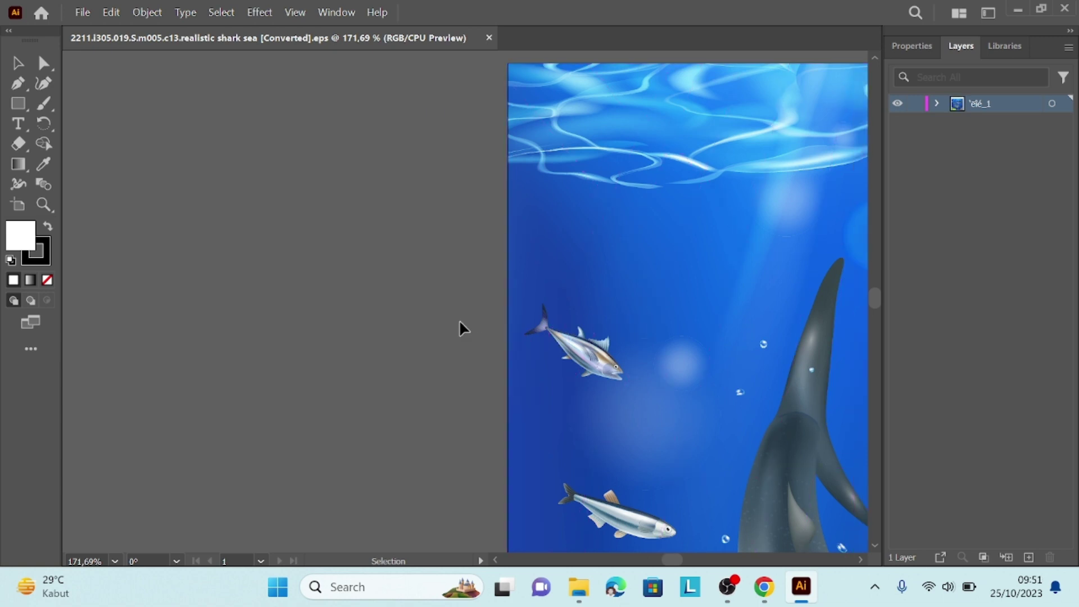
# Zoom out to the whole artboard and explore the layer's groups in the Layers panel
pyautogui.hotkey('ctrl', 'z')
pyautogui.hotkey('ctrl', '-')
pyautogui.hotkey('ctrl', '-')
pyautogui.hotkey('ctrl', '-')
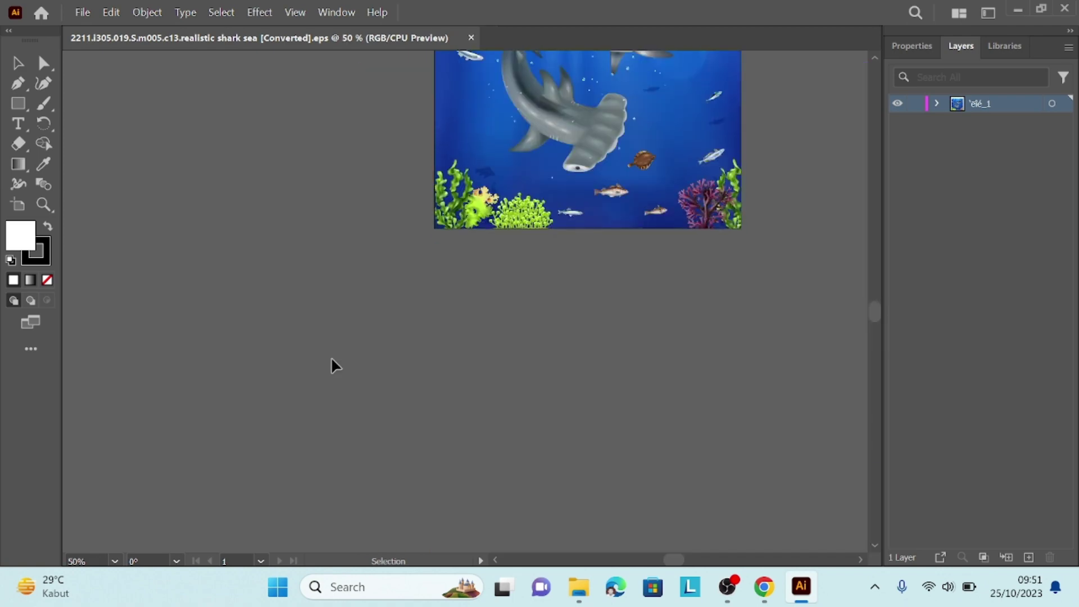
pyautogui.scroll(5, 331, 358)
pyautogui.scroll(2, 331, 360)
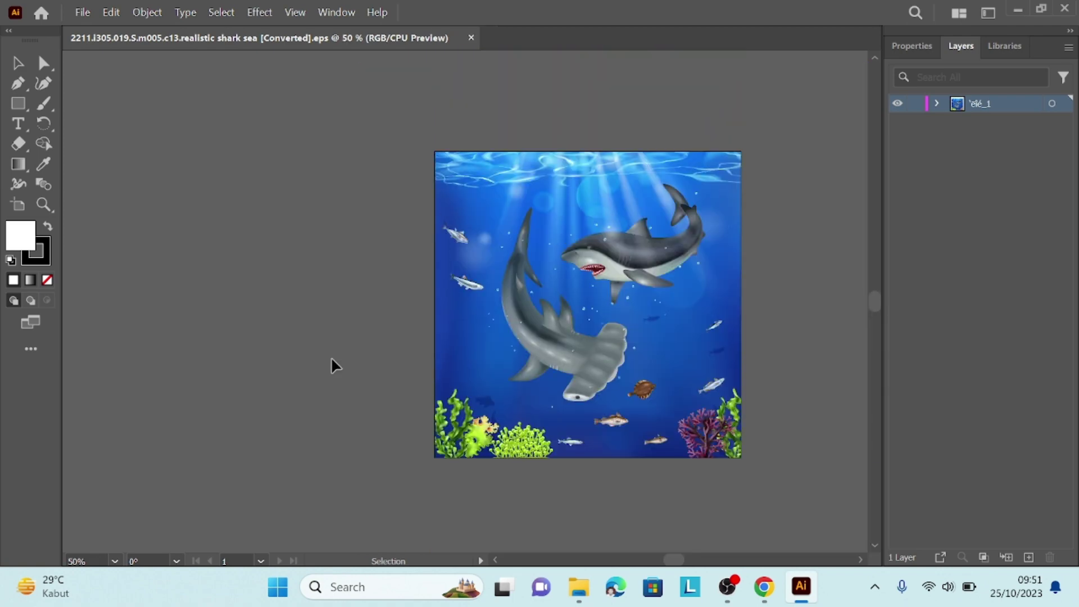
pyautogui.click(937, 104)
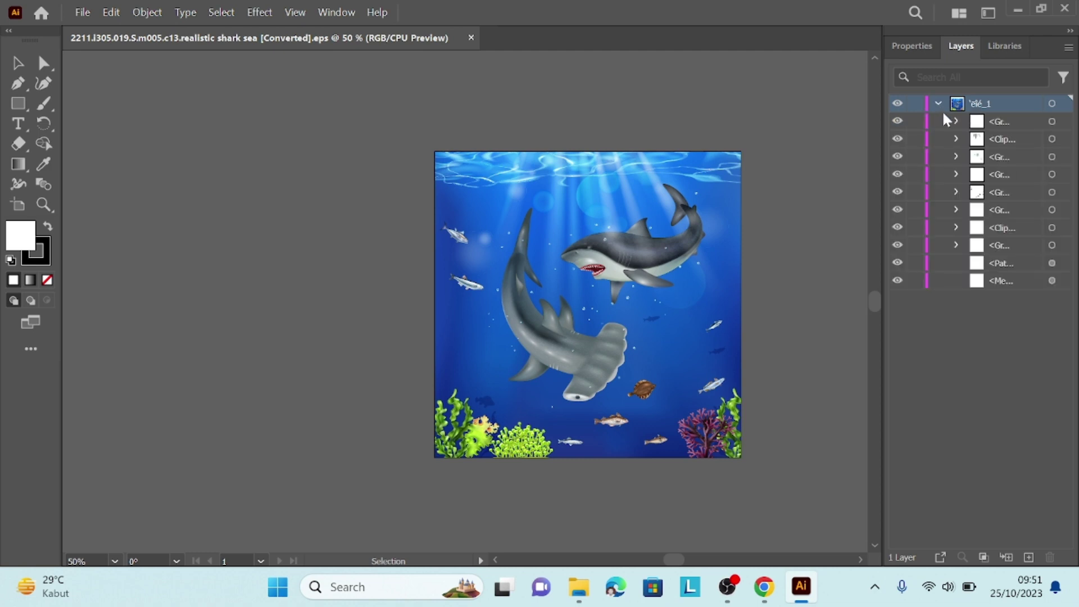
pyautogui.click(1052, 121)
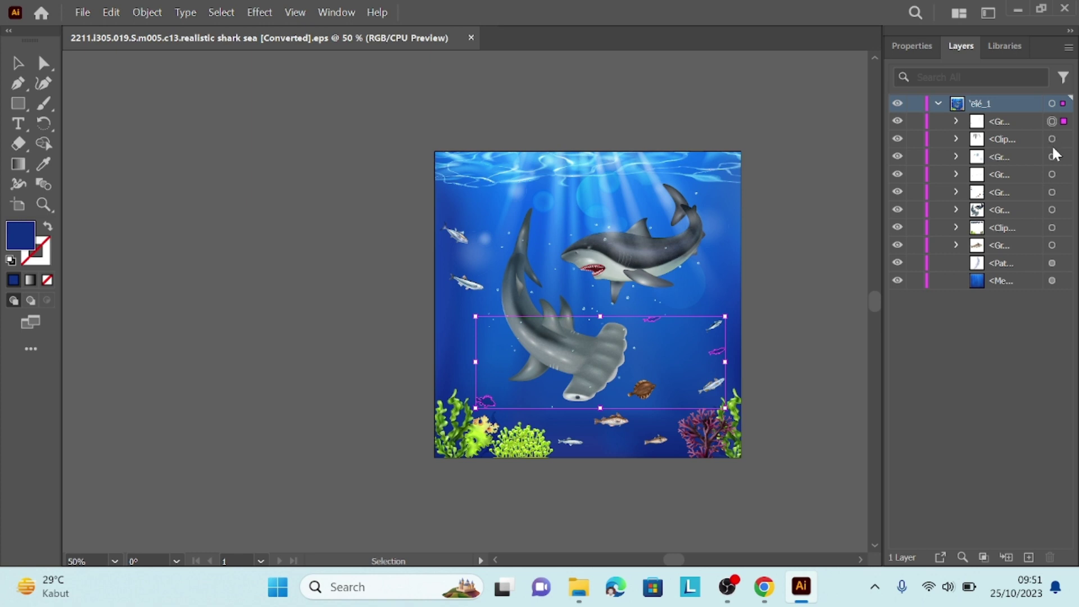
pyautogui.click(938, 105)
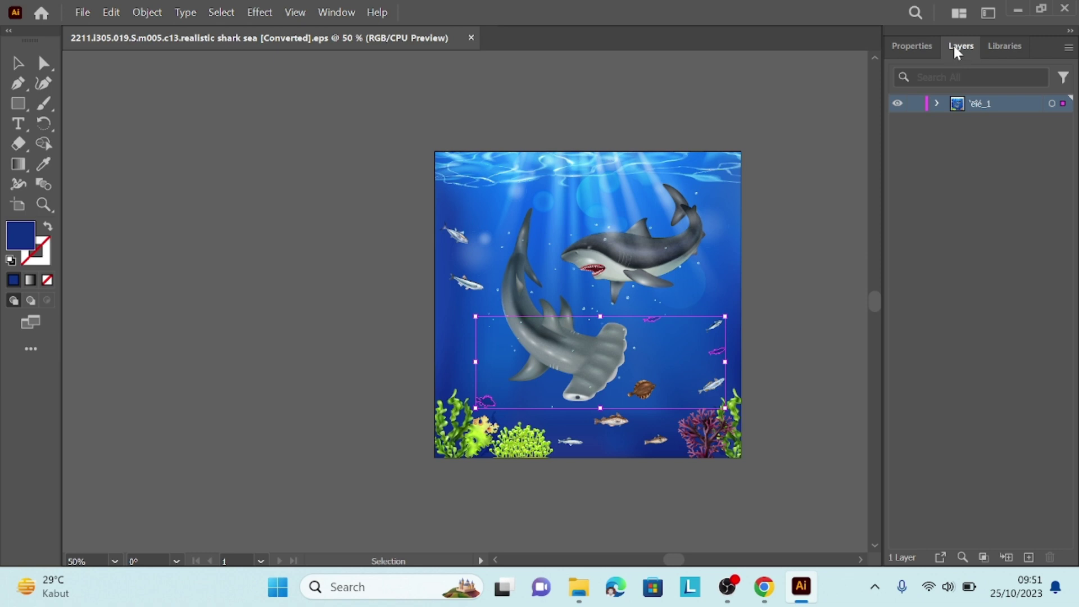
# Expand the two-shark group and select only the upper shark
pyautogui.click(938, 104)
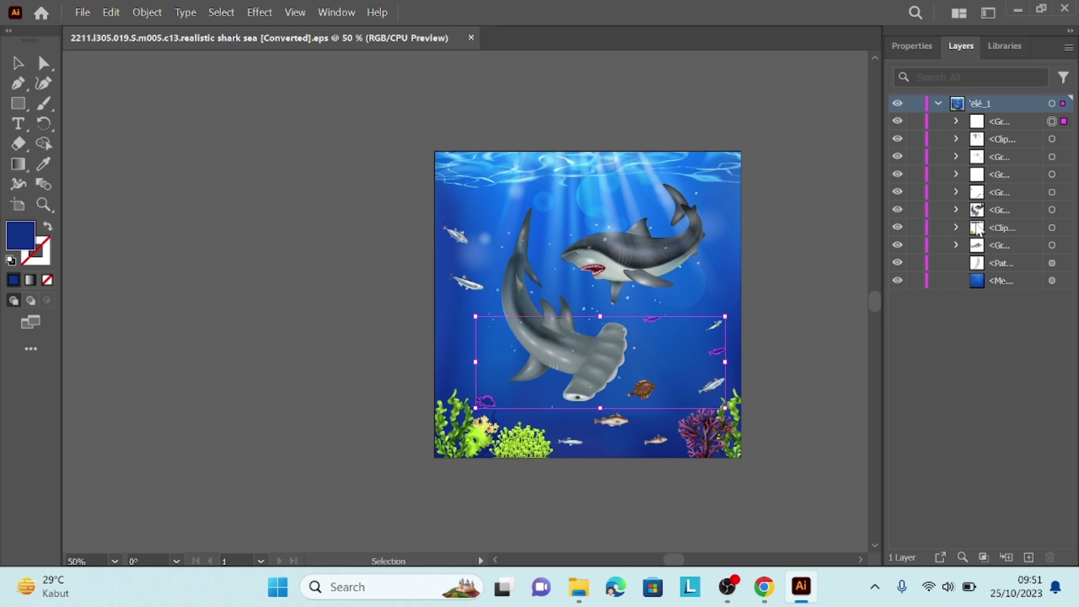
pyautogui.click(1053, 246)
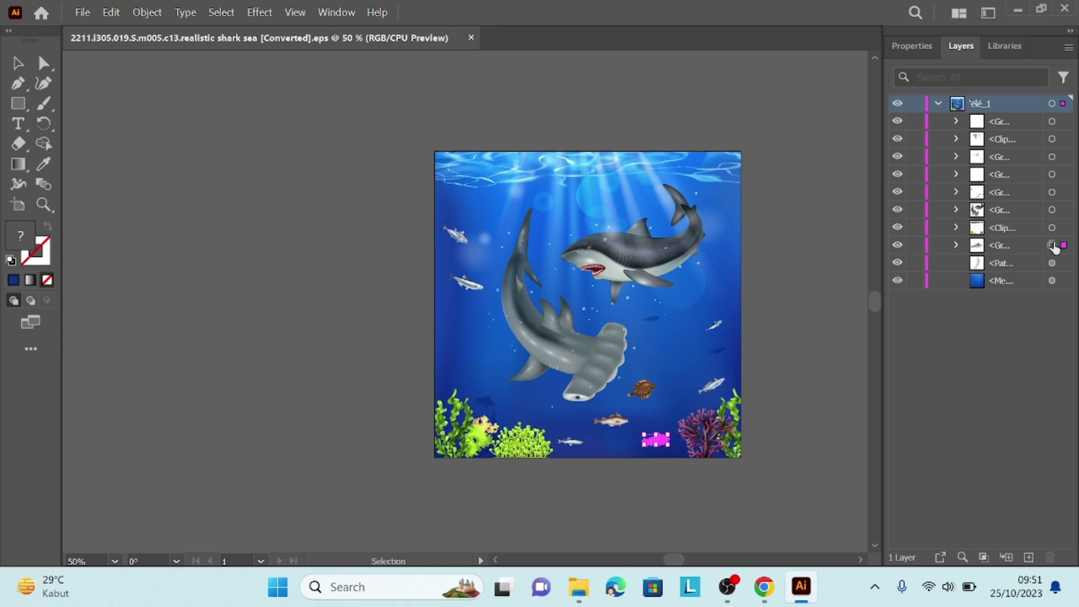
pyautogui.click(1052, 210)
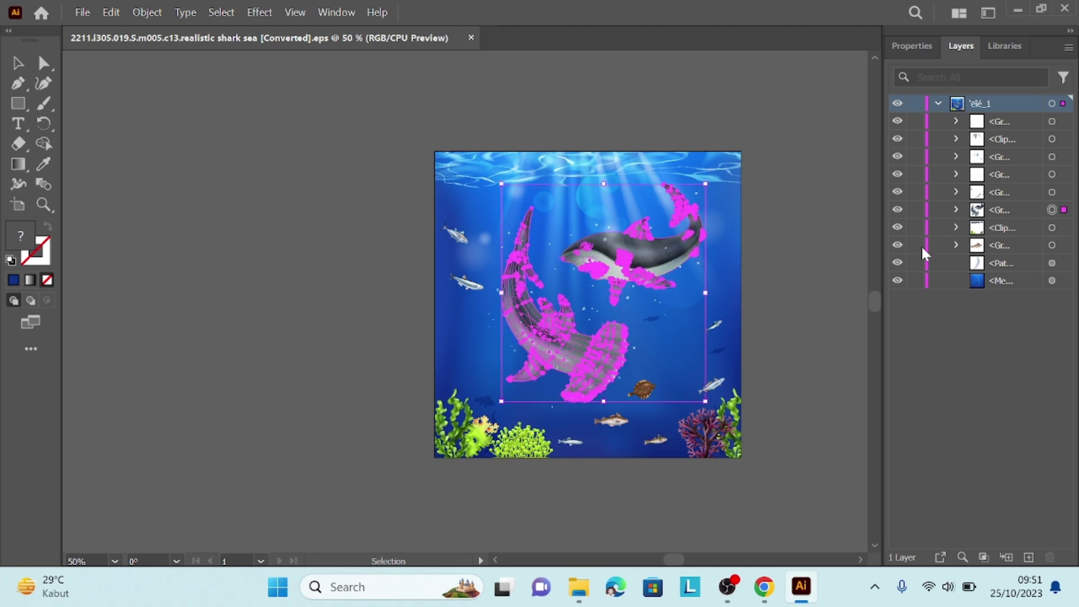
pyautogui.click(956, 209)
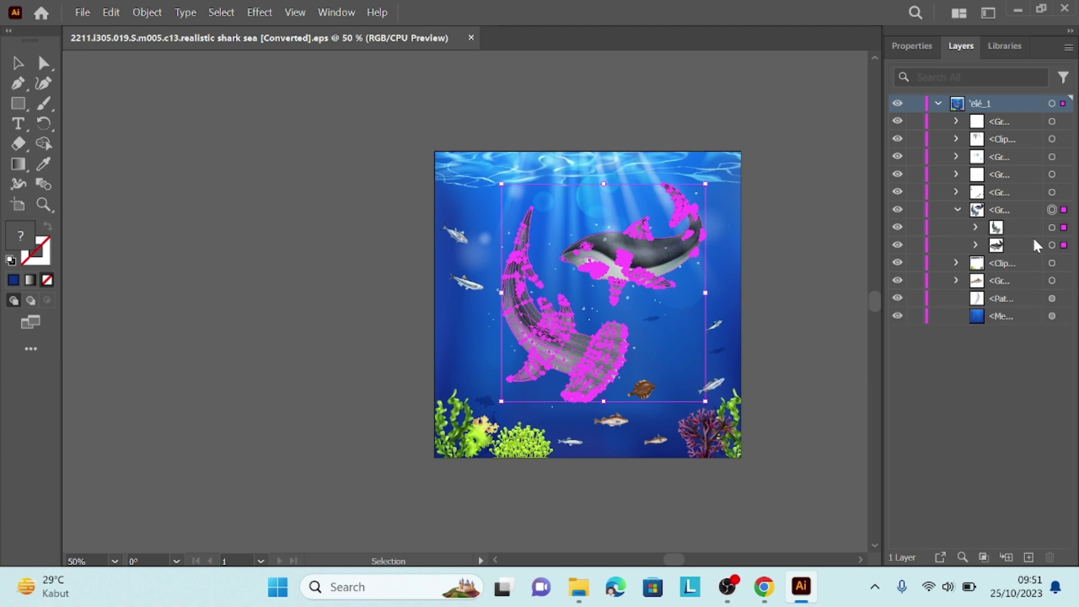
pyautogui.click(1052, 245)
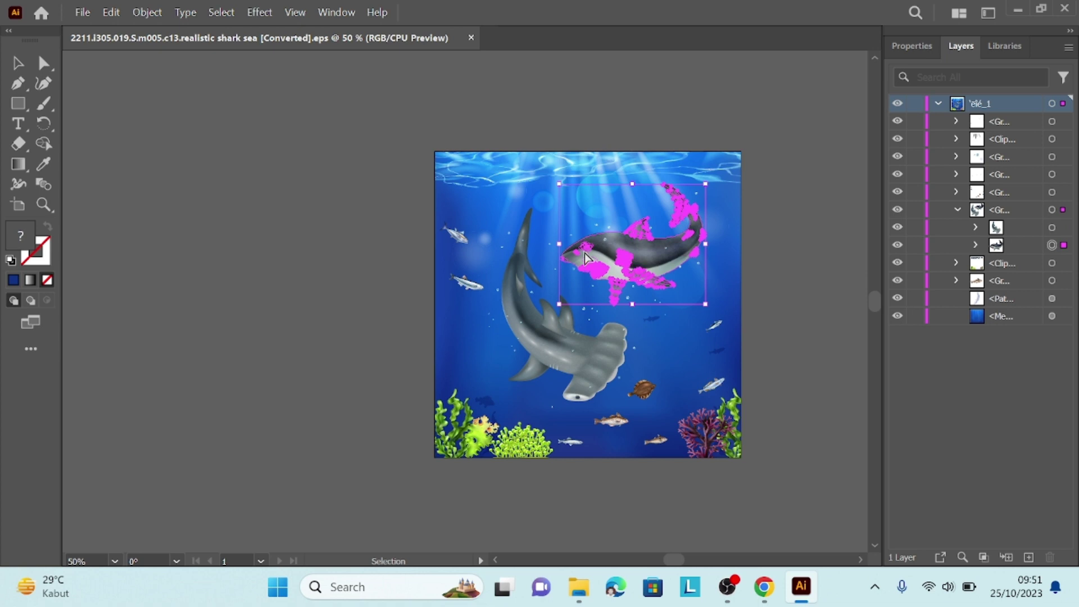
# Move the upper shark off the artboard, then create a 381 x 381 mm document
pyautogui.moveTo(629, 256)
pyautogui.mouseDown()
pyautogui.moveTo(359, 231)
pyautogui.moveTo(335, 241)
pyautogui.mouseUp()
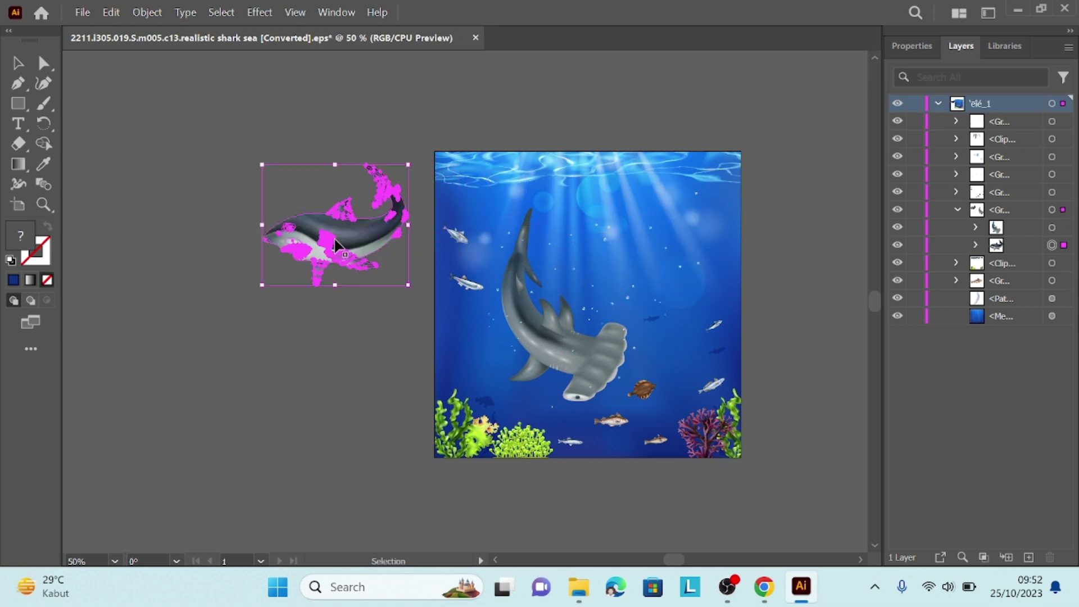
pyautogui.click(81, 13)
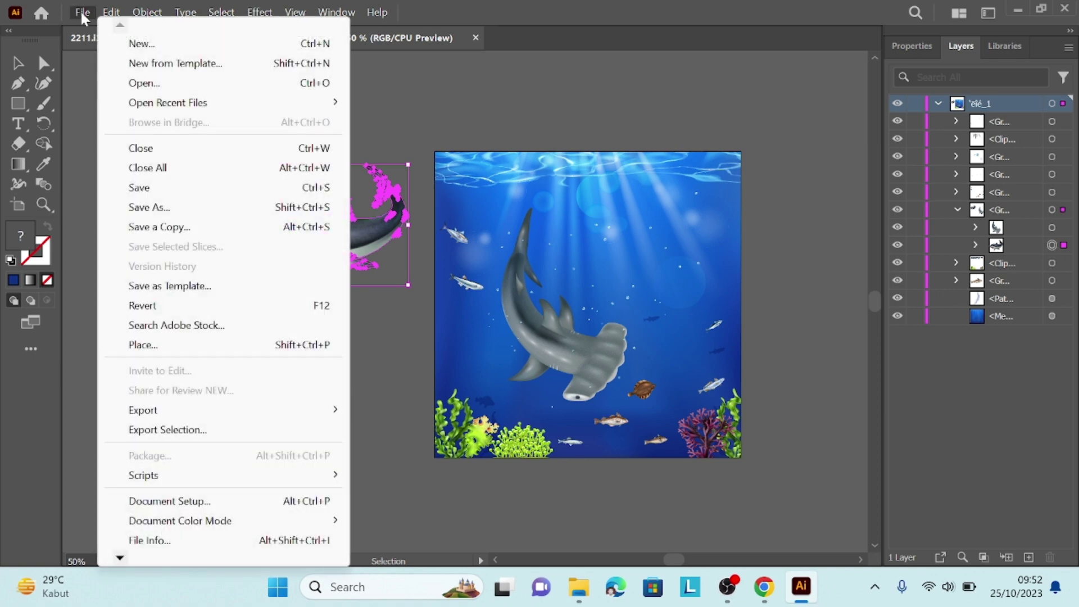
pyautogui.click(143, 49)
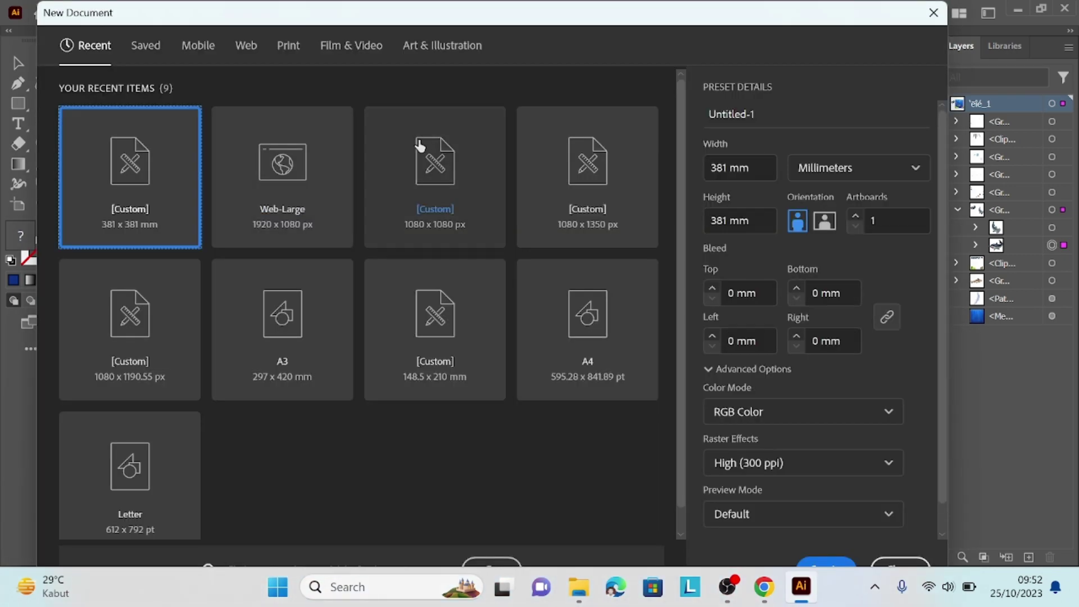
pyautogui.scroll(-1, 749, 391)
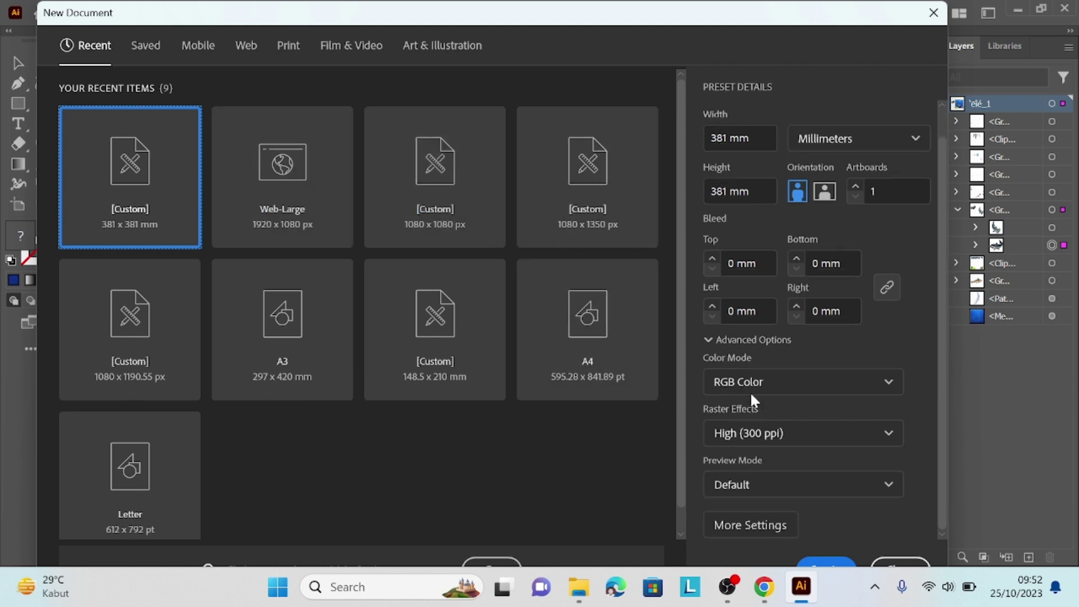
pyautogui.click(837, 563)
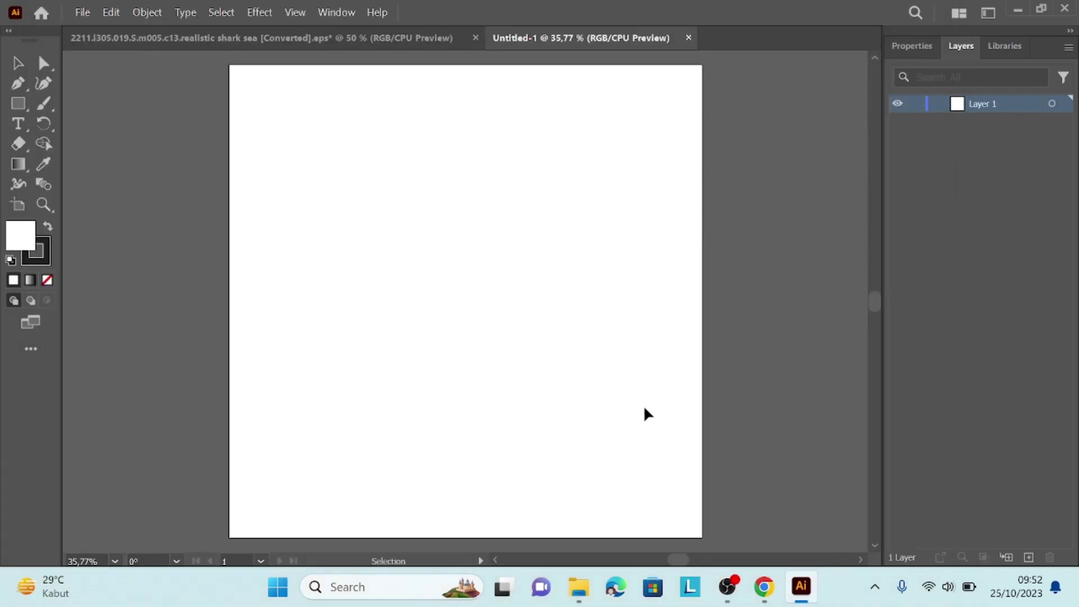
# Copy the upper shark from the shark sea artwork
pyautogui.click(326, 34)
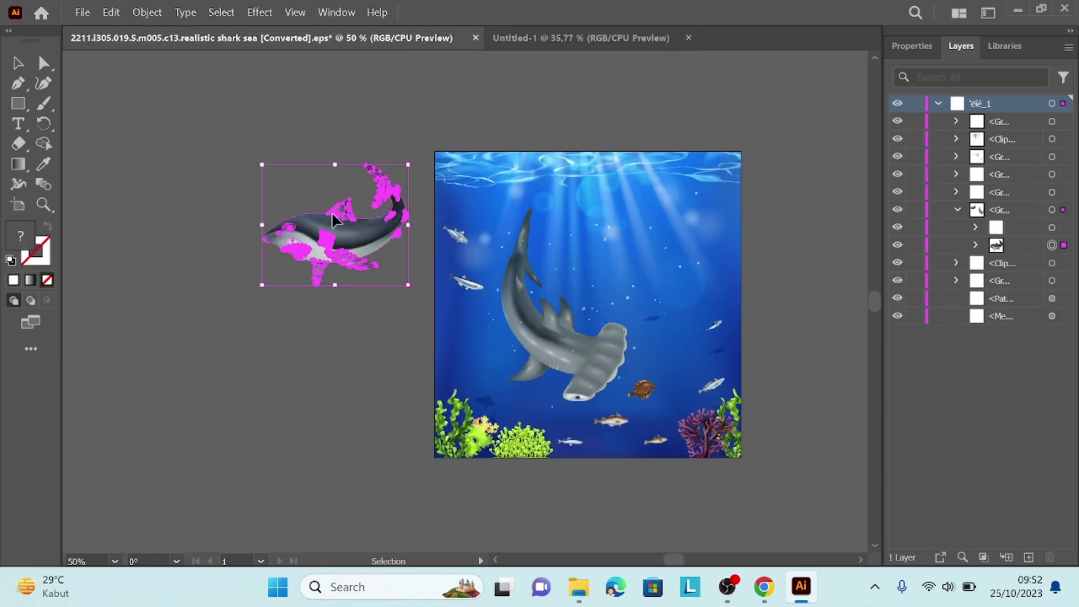
pyautogui.moveTo(340, 255); pyautogui.dragTo(312, 316)
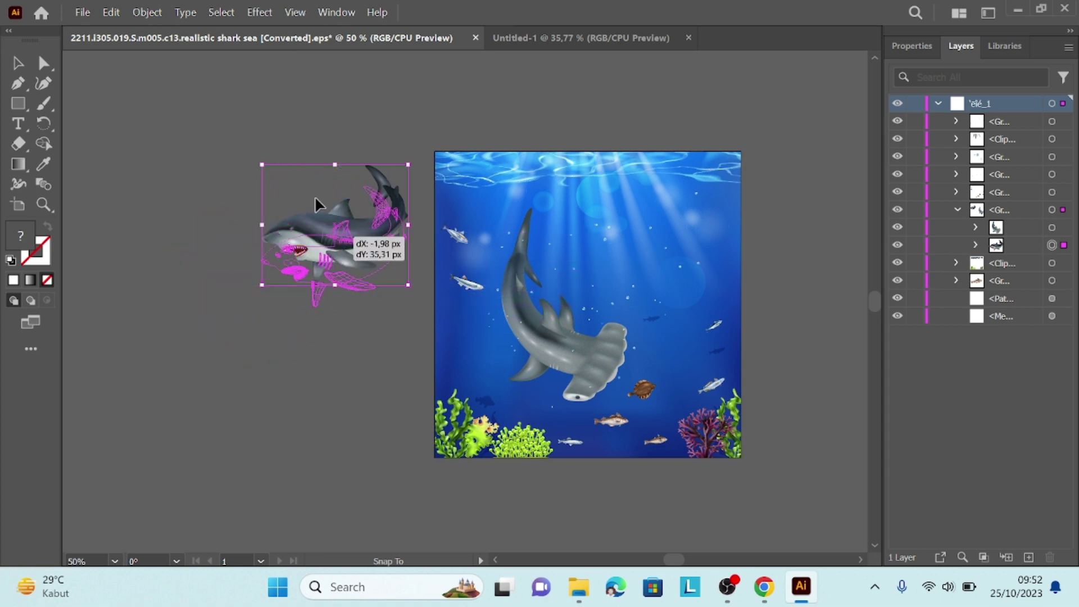
pyautogui.moveTo(312, 316)
pyautogui.mouseDown()
pyautogui.moveTo(274, 281)
pyautogui.moveTo(308, 261)
pyautogui.mouseUp()
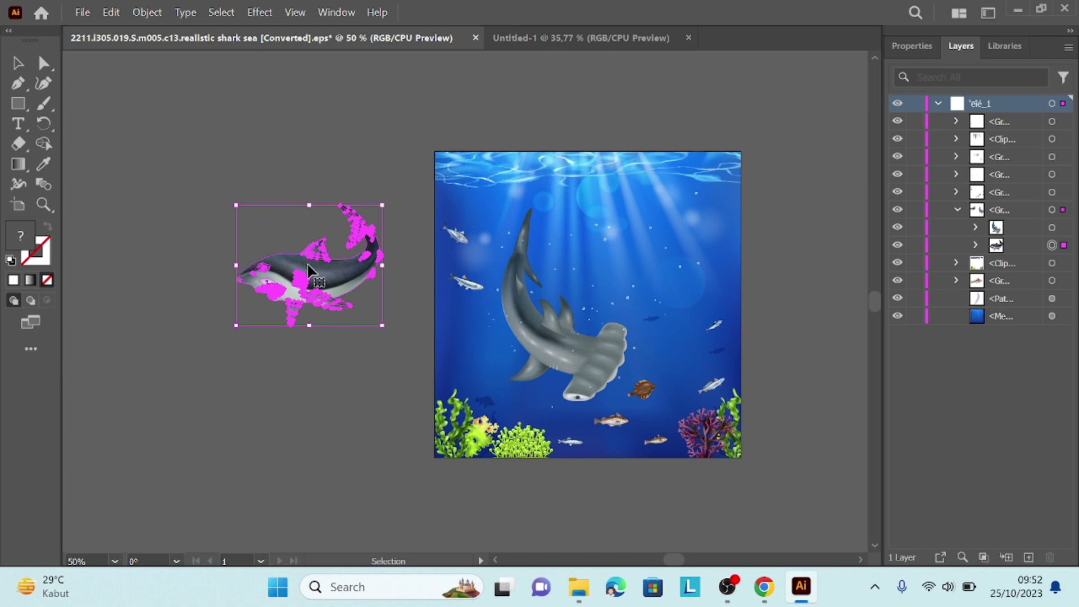
pyautogui.rightClick(310, 272)
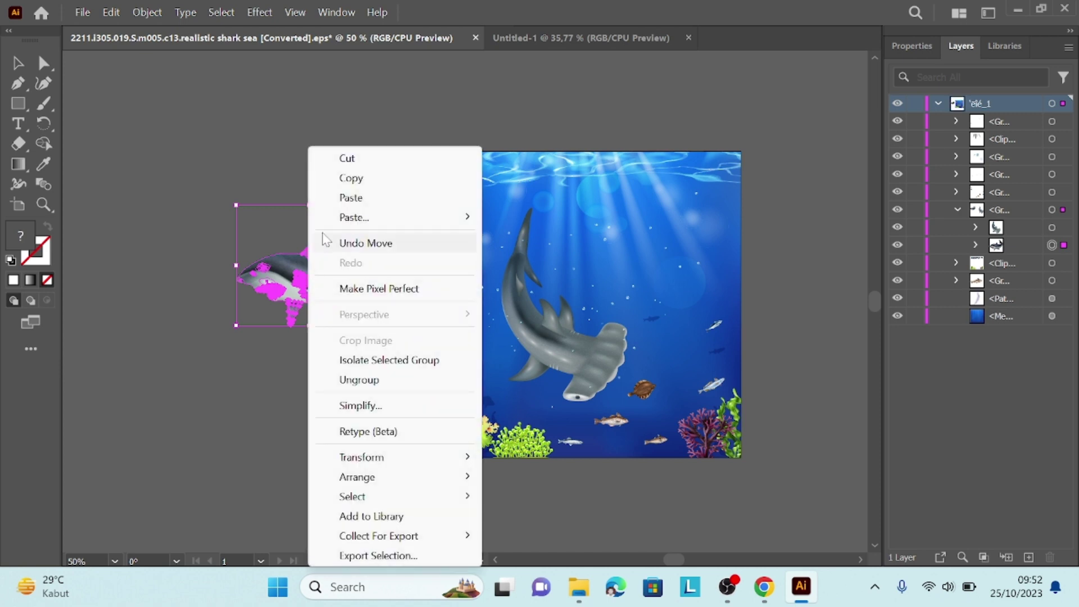
pyautogui.click(348, 180)
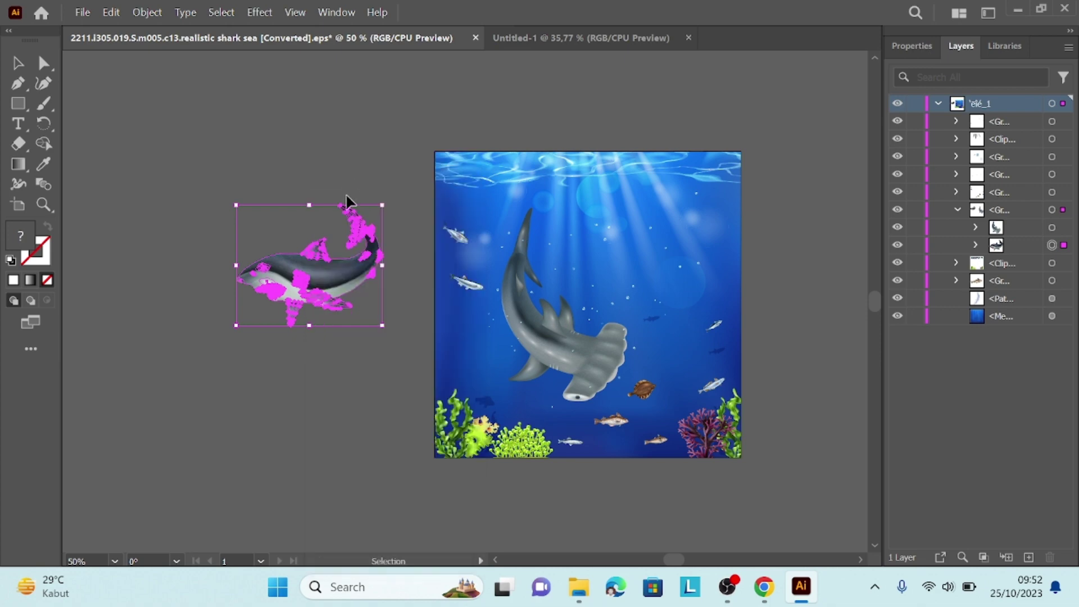
# Paste the shark into Untitled-1, enlarge it to about 173 mm wide, and move it top right
pyautogui.click(555, 35)
pyautogui.rightClick(499, 256)
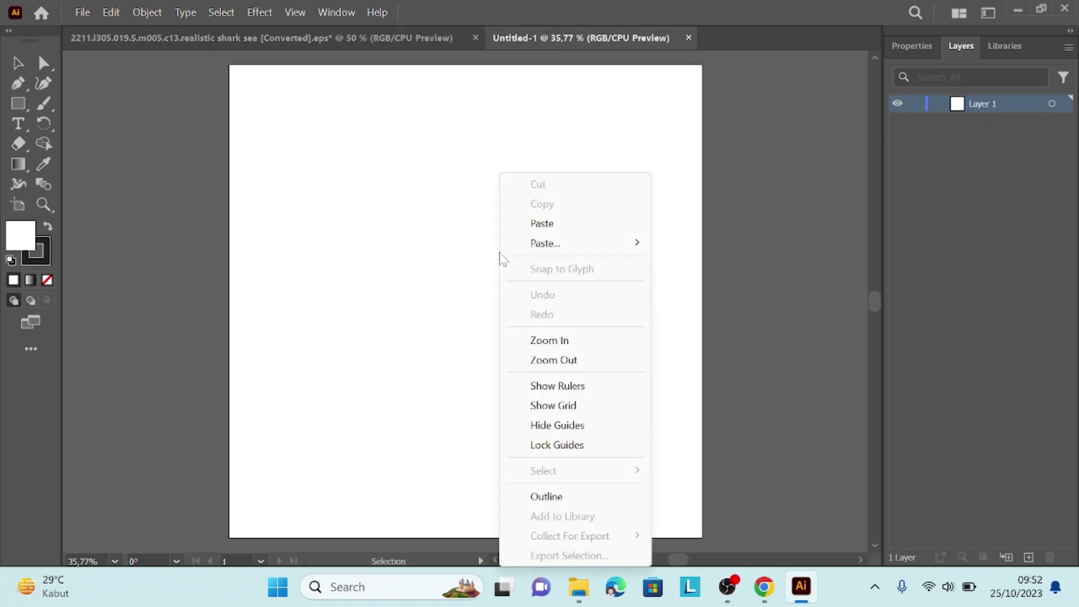
pyautogui.click(537, 224)
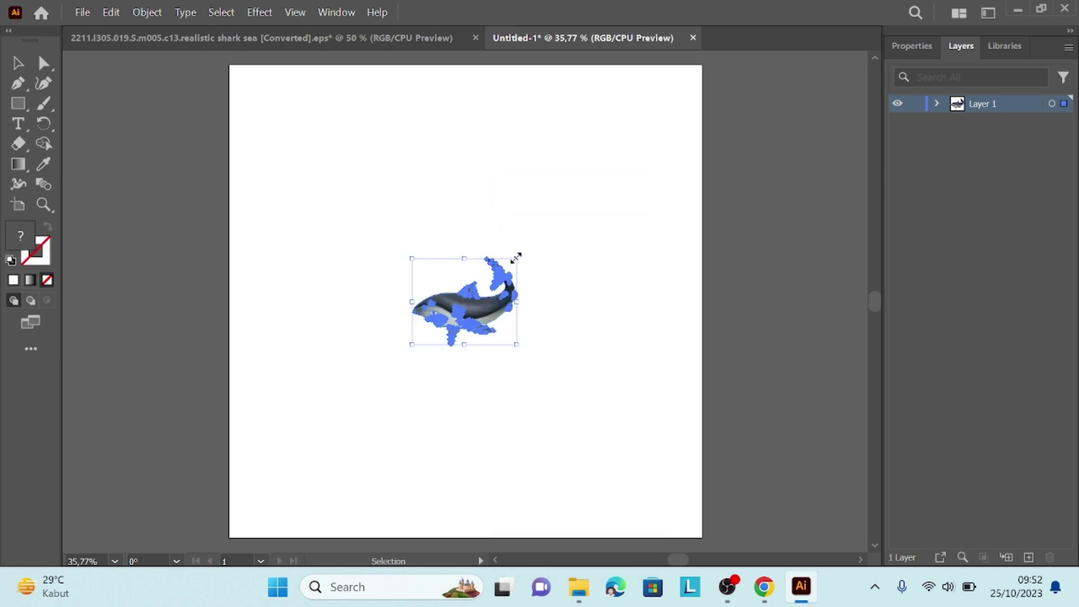
pyautogui.moveTo(515, 258); pyautogui.dragTo(631, 203)
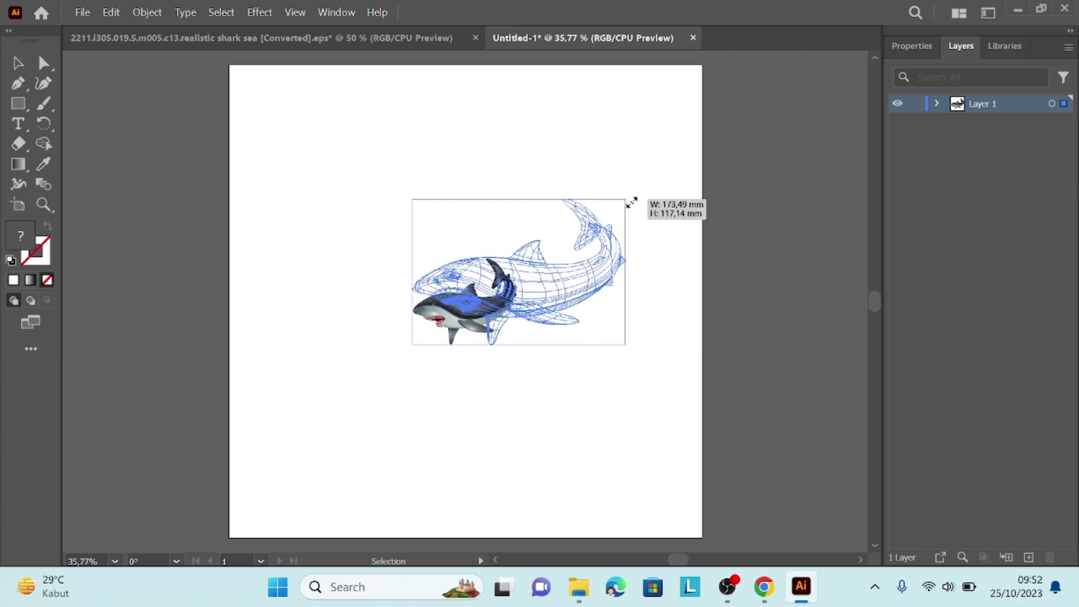
pyautogui.moveTo(632, 203); pyautogui.dragTo(630, 191)
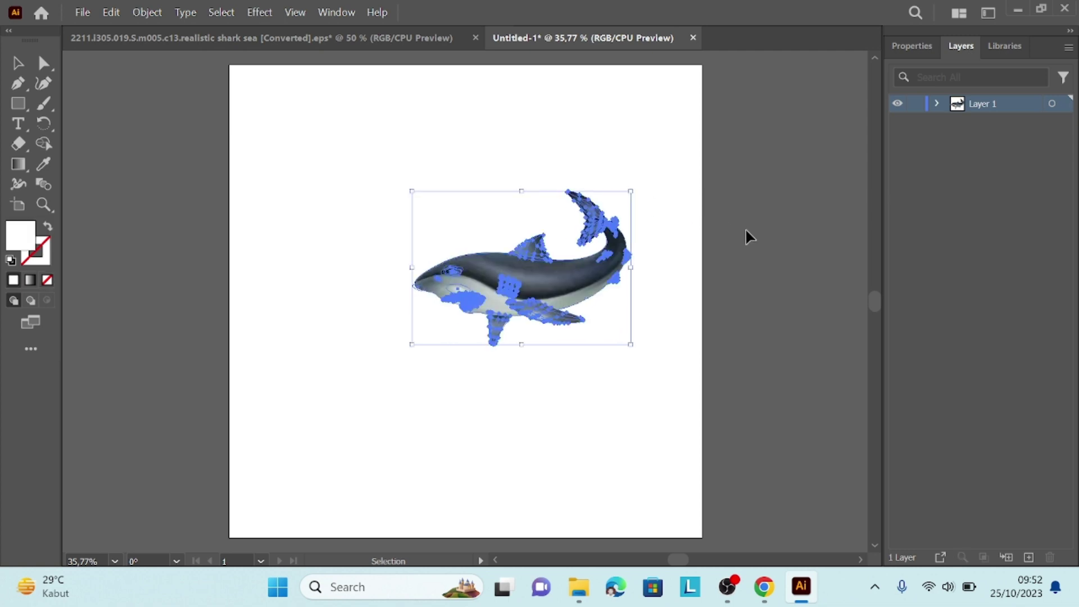
pyautogui.click(746, 231)
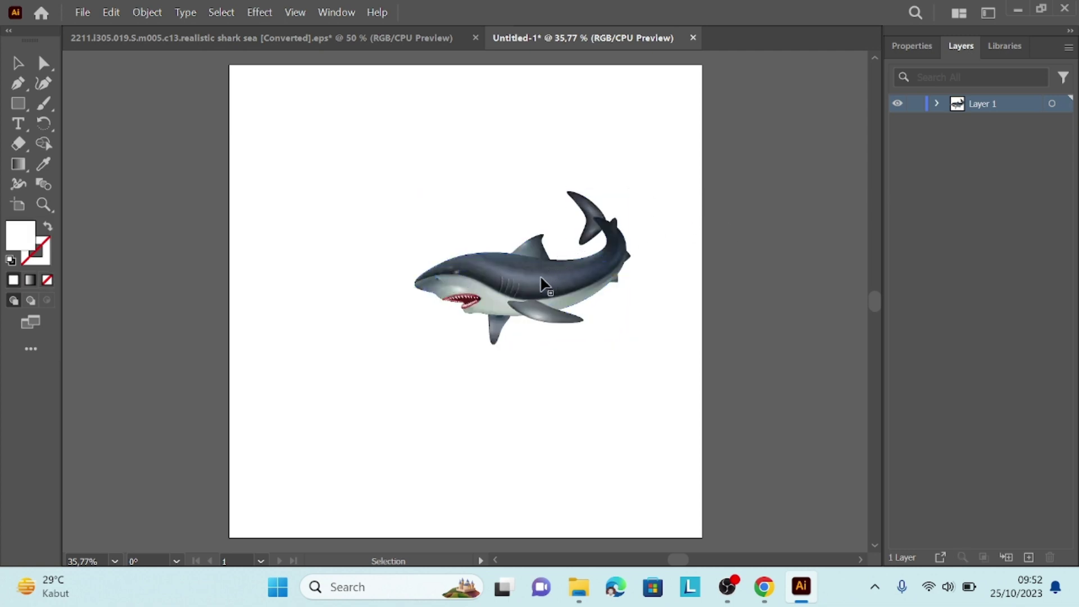
pyautogui.moveTo(548, 295)
pyautogui.mouseDown()
pyautogui.moveTo(546, 246)
pyautogui.moveTo(581, 198)
pyautogui.mouseUp()
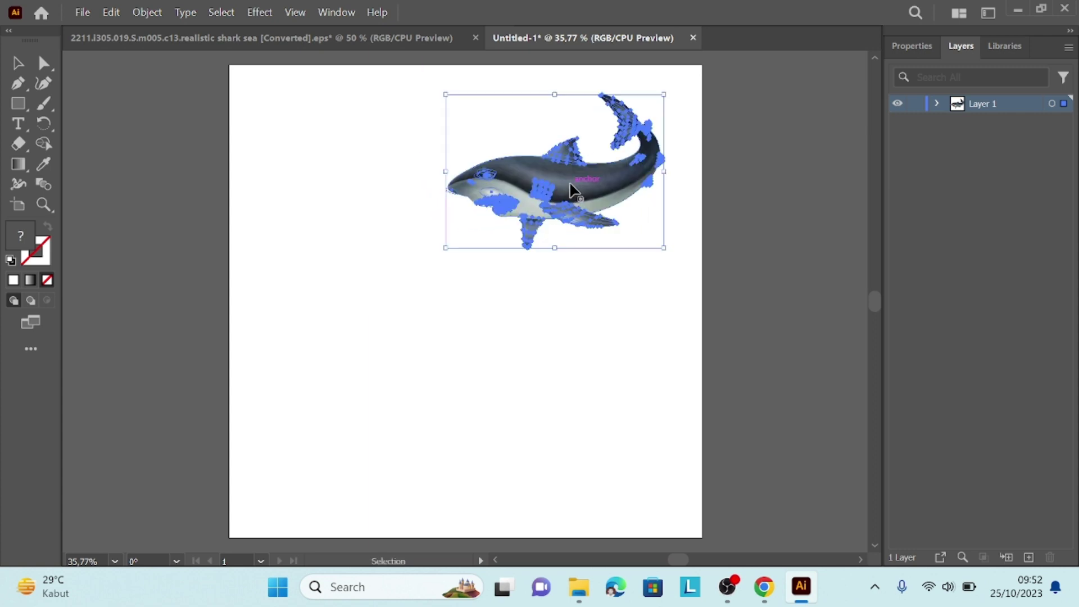
pyautogui.click(722, 216)
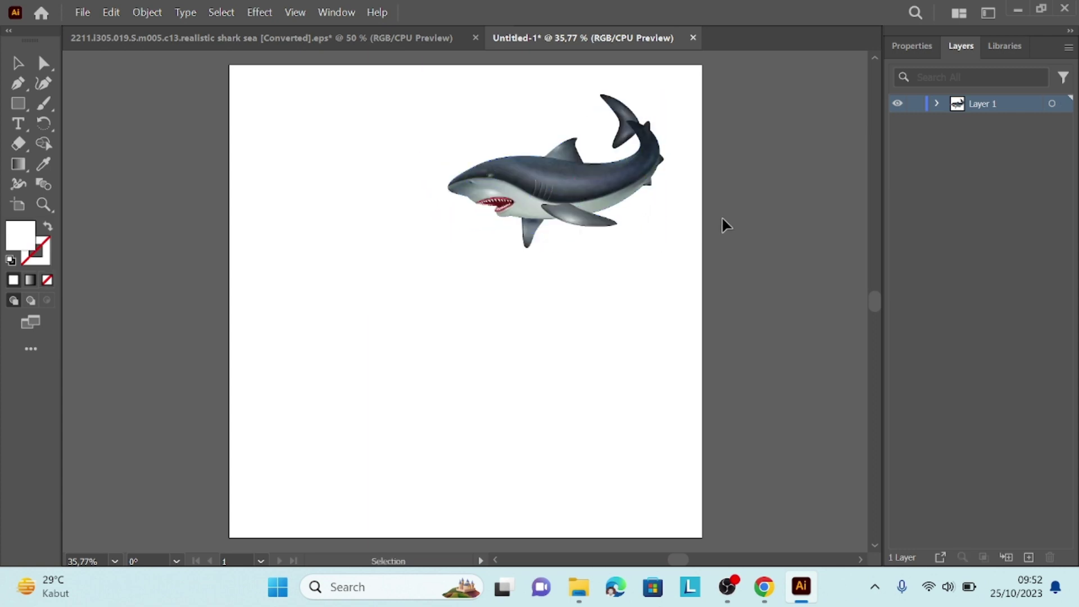
# Isolate the brown flounder from the fish group and drag it out of the scene
pyautogui.click(334, 40)
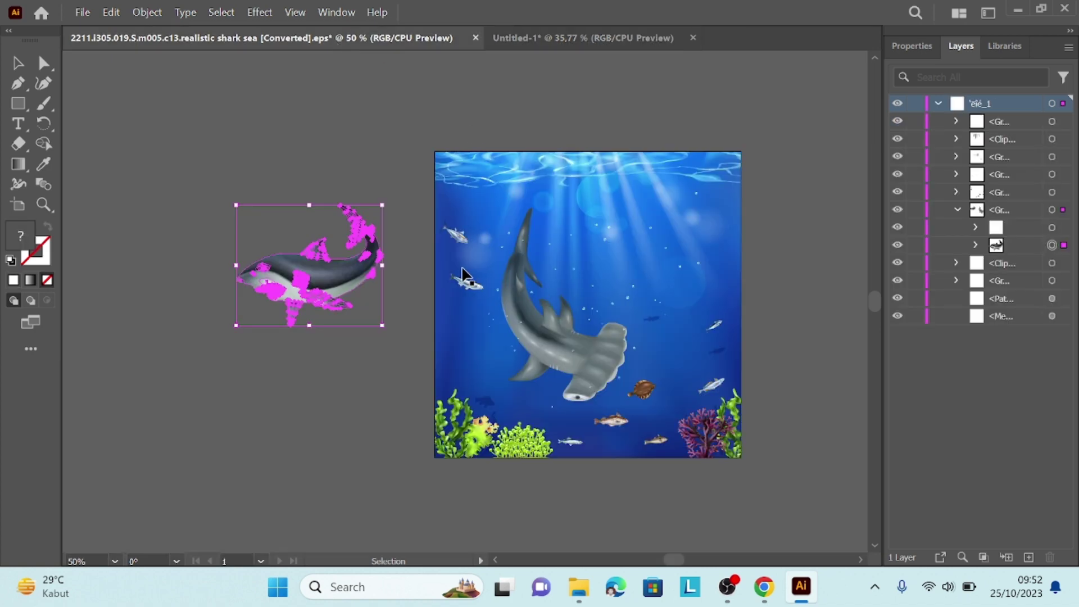
pyautogui.click(465, 277)
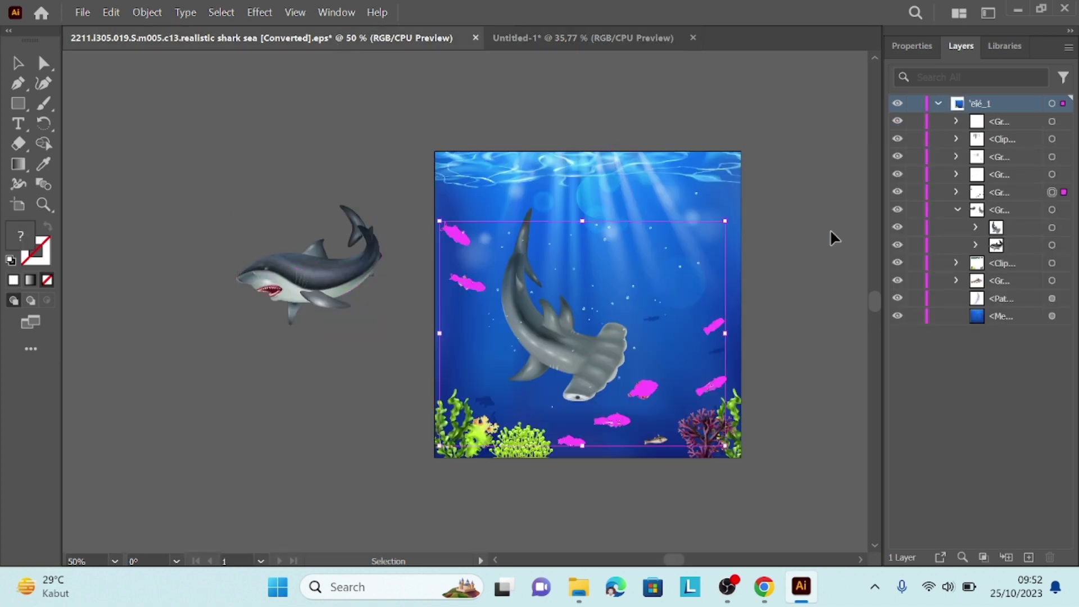
pyautogui.click(955, 192)
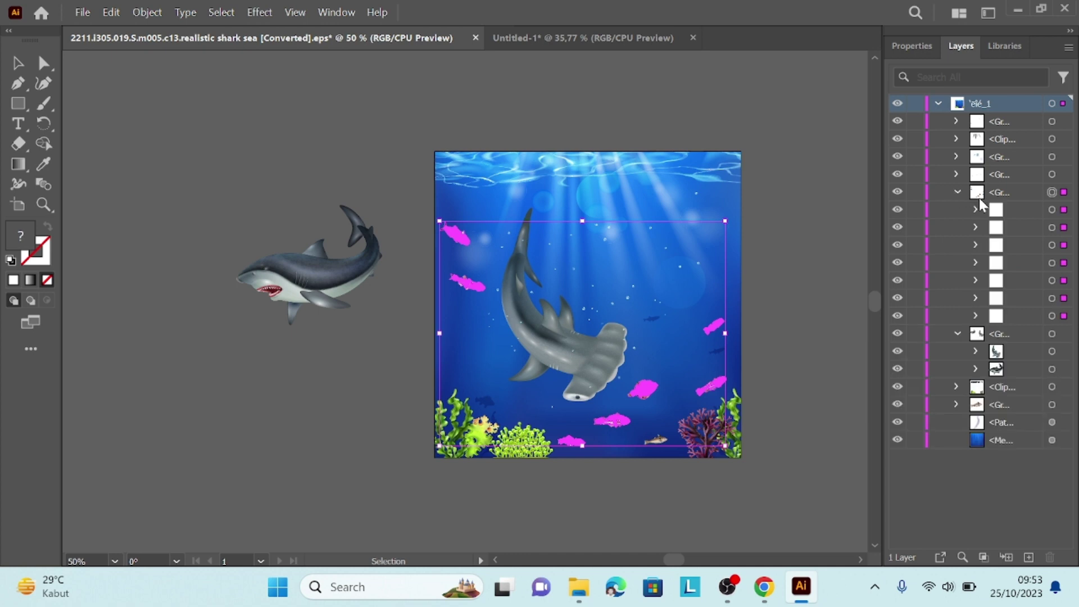
pyautogui.click(1052, 263)
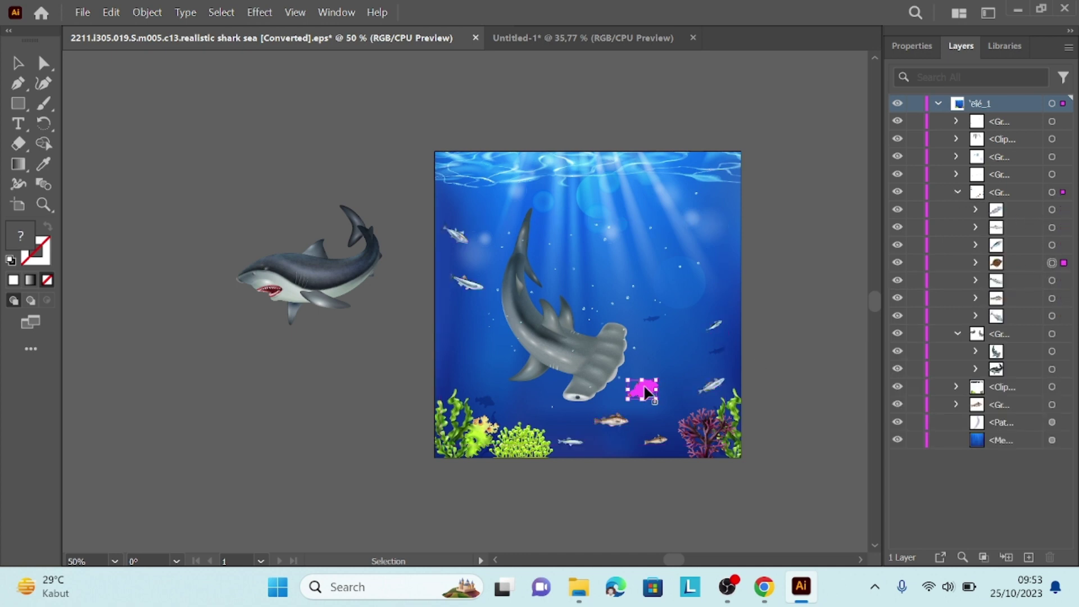
pyautogui.moveTo(644, 389)
pyautogui.mouseDown()
pyautogui.moveTo(455, 253)
pyautogui.moveTo(300, 98)
pyautogui.mouseUp()
pyautogui.click(302, 144)
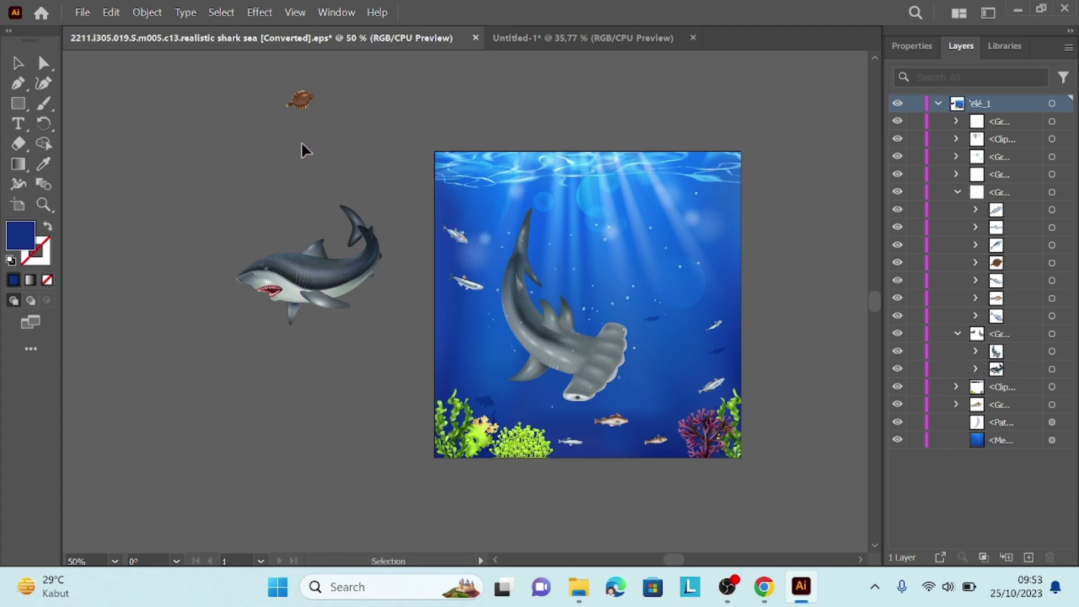
# Enlarge the brown flounder and copy it
pyautogui.click(302, 98)
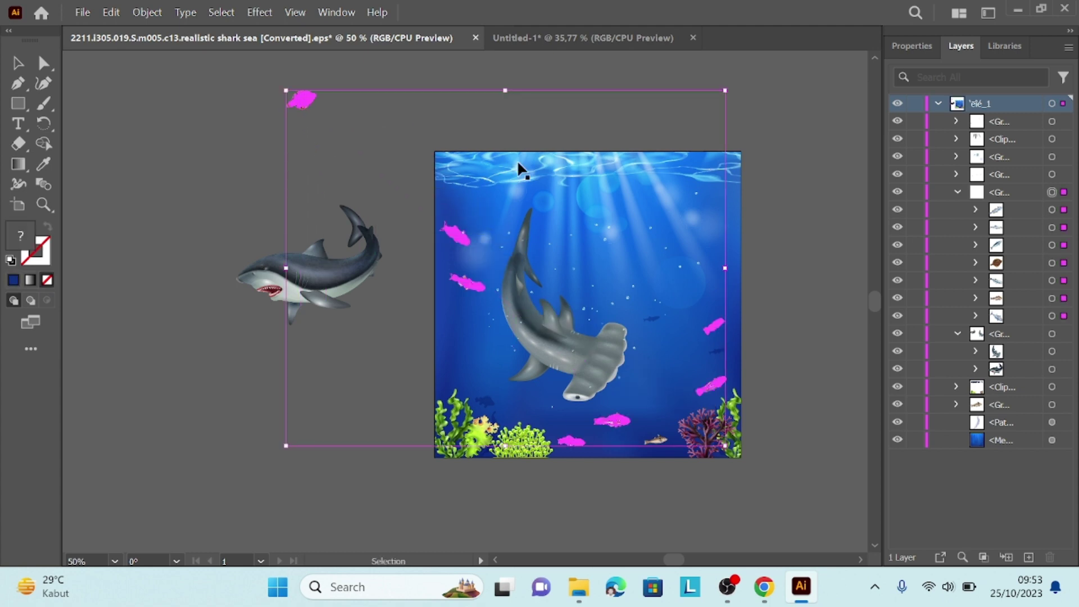
pyautogui.click(1052, 263)
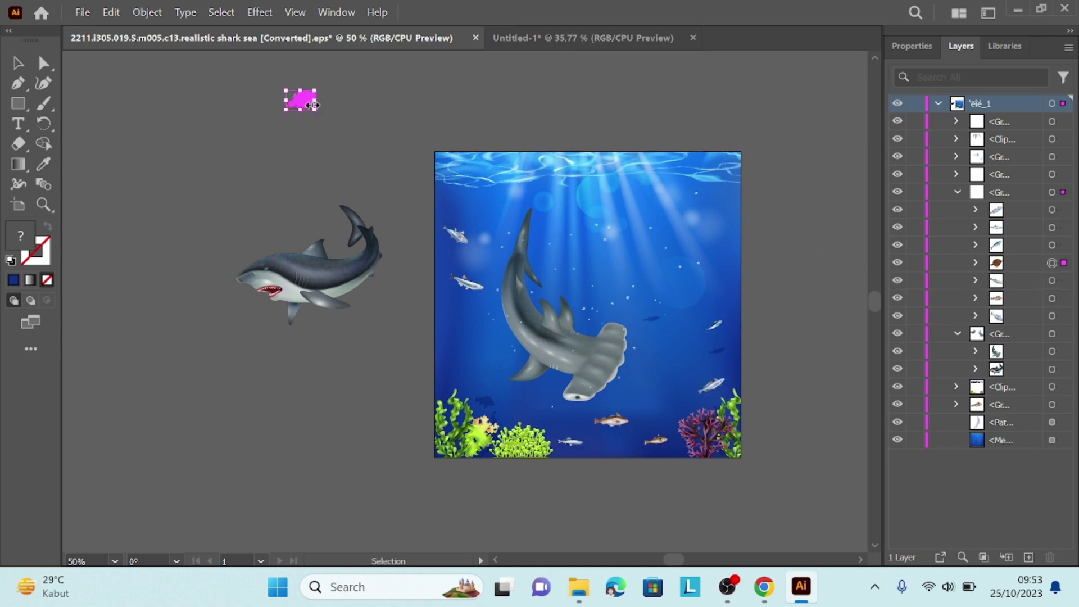
pyautogui.moveTo(314, 109); pyautogui.dragTo(374, 166)
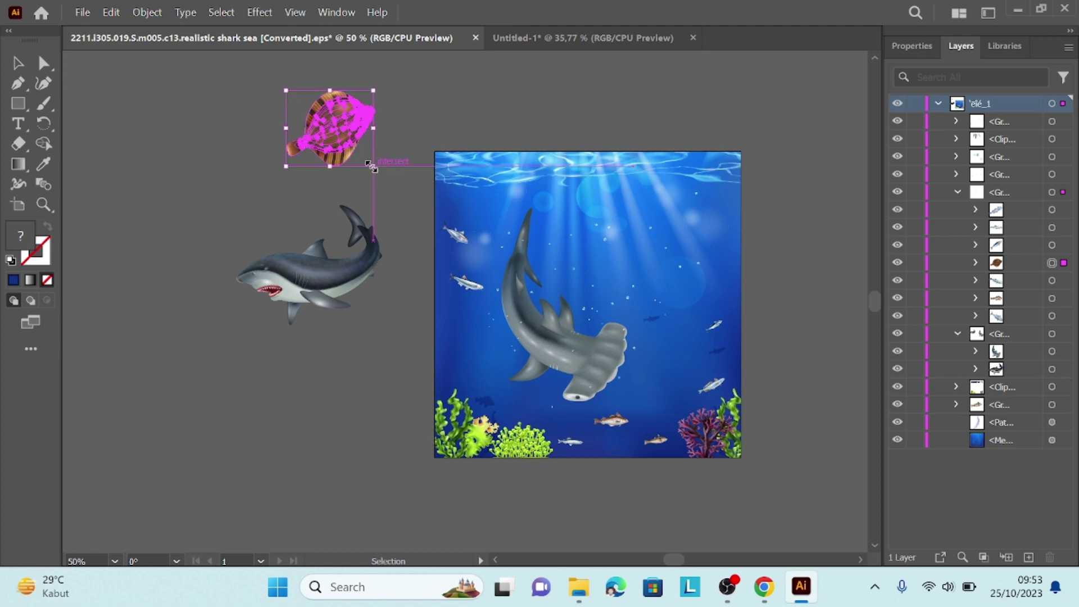
pyautogui.rightClick(340, 151)
pyautogui.click(382, 178)
# Paste the brown flounder onto the Untitled-1 artboard and enlarge it
pyautogui.click(522, 36)
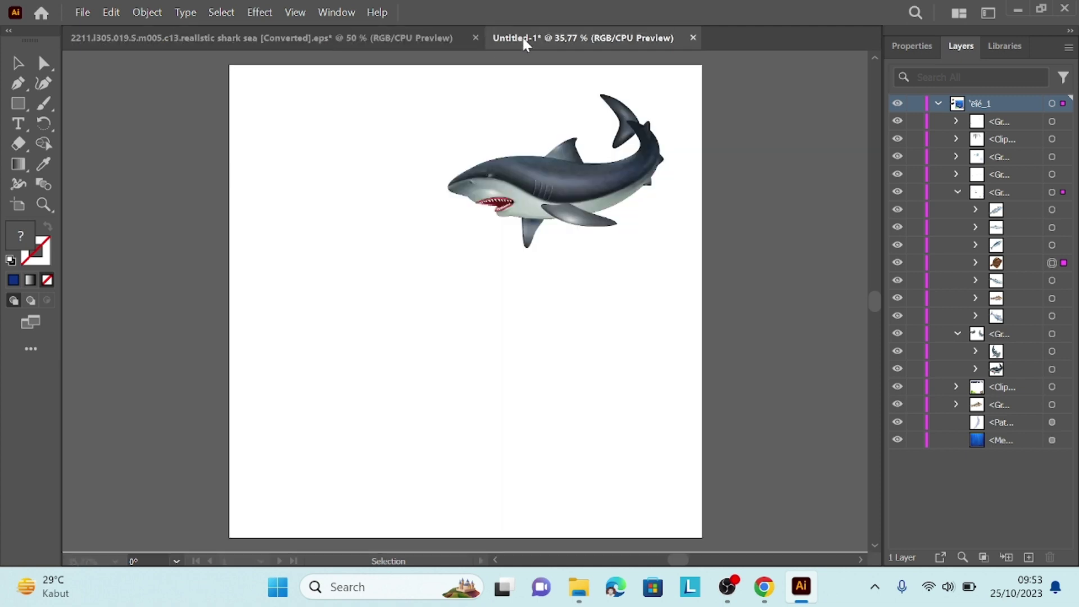
pyautogui.rightClick(515, 360)
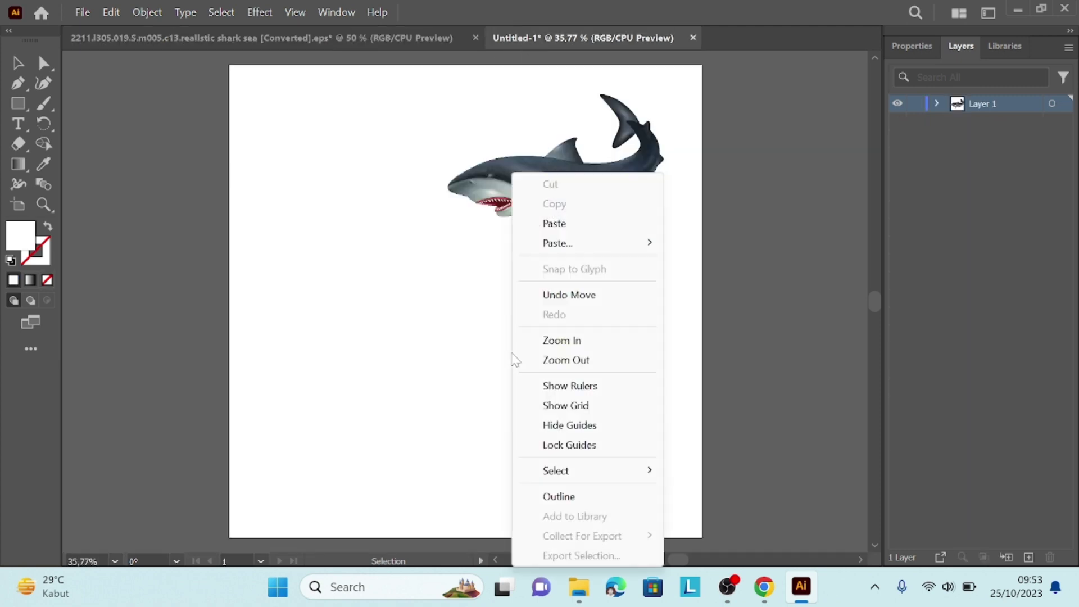
pyautogui.click(560, 223)
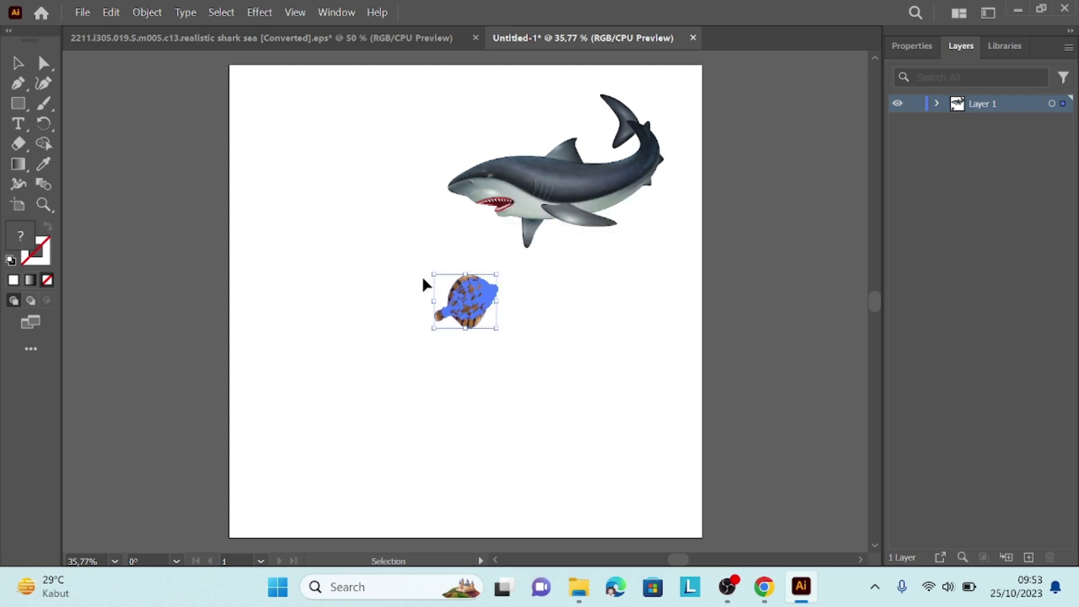
pyautogui.moveTo(434, 273); pyautogui.dragTo(287, 219)
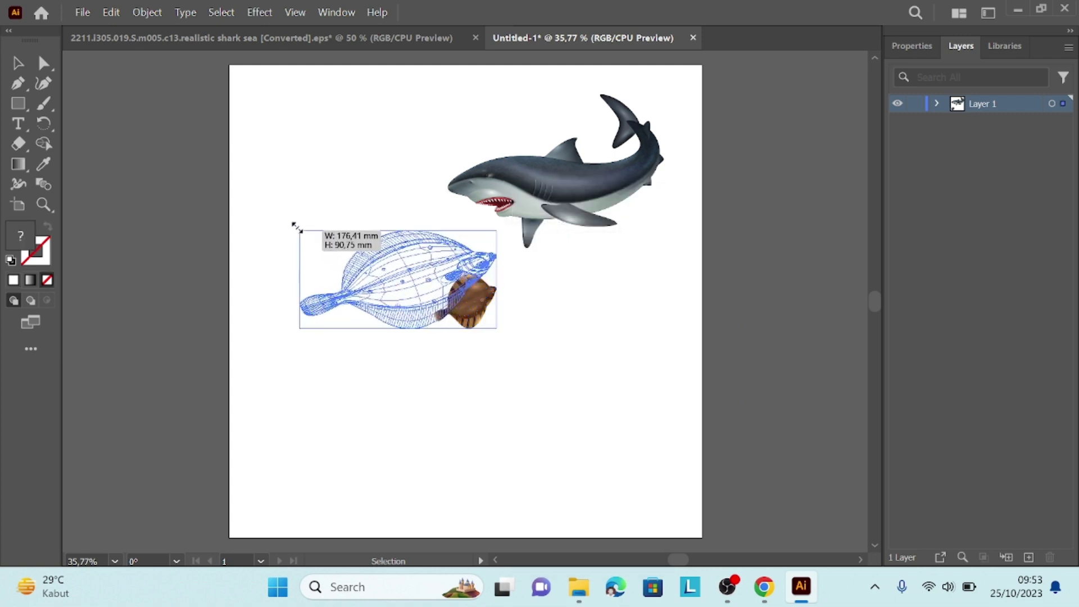
# Move the flounder to the lower left, below the shark
pyautogui.click(743, 296)
pyautogui.click(452, 301)
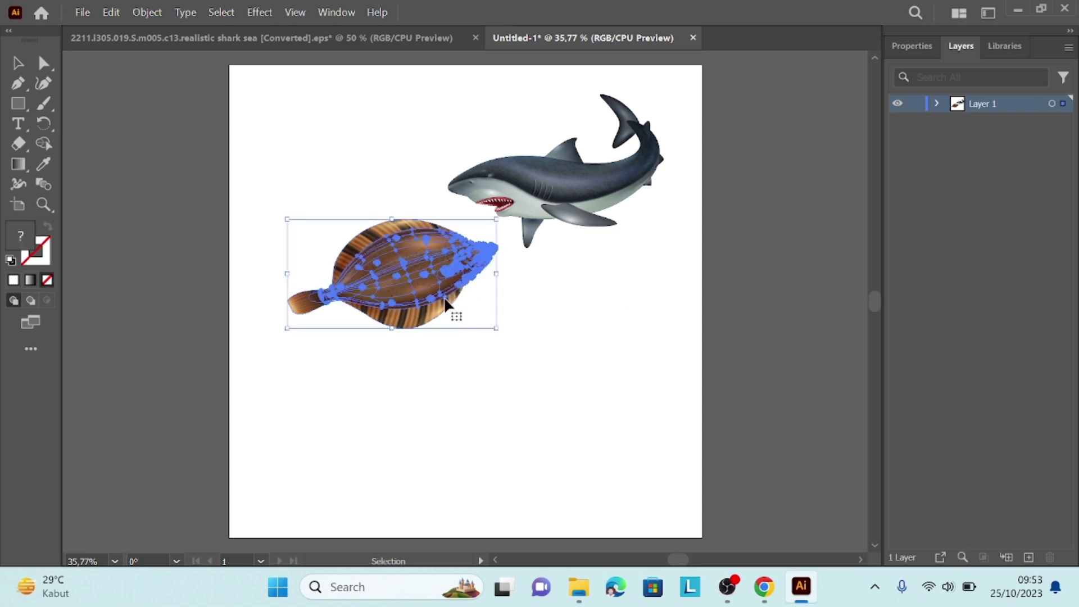
pyautogui.moveTo(377, 259); pyautogui.dragTo(407, 353)
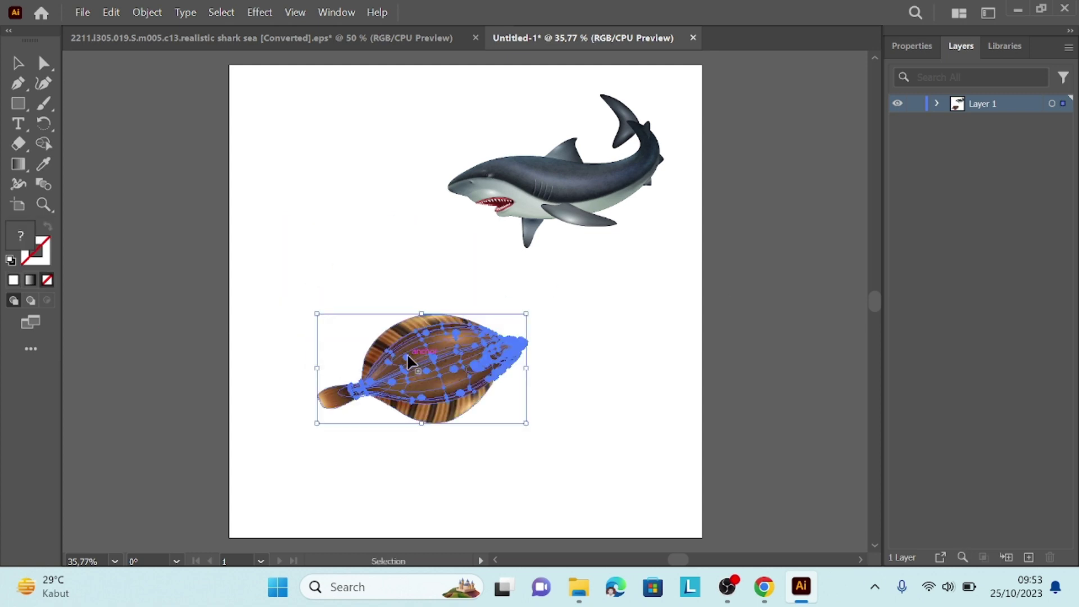
pyautogui.click(730, 326)
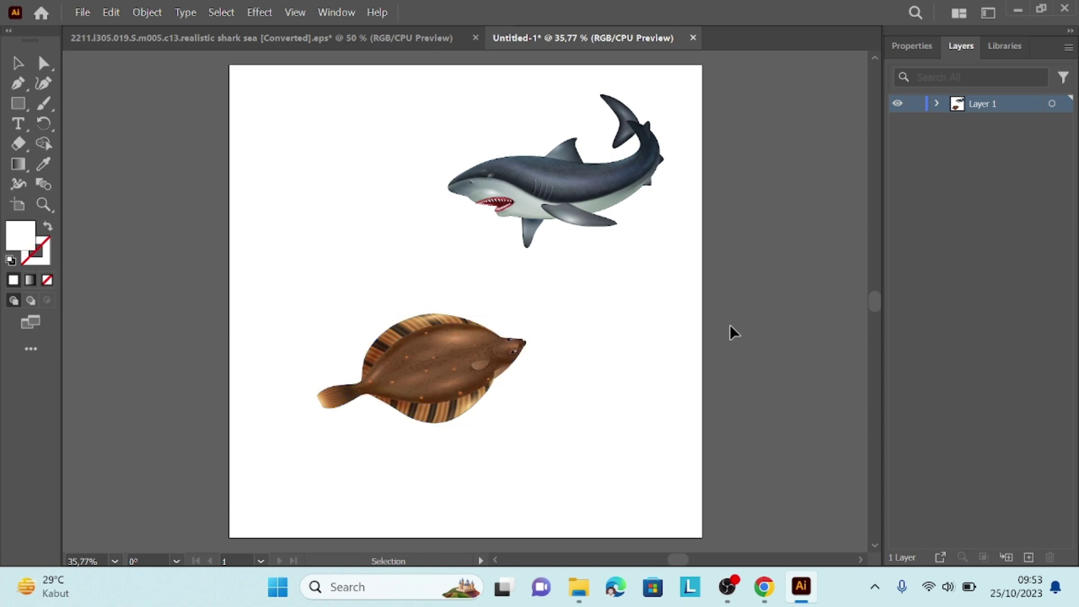